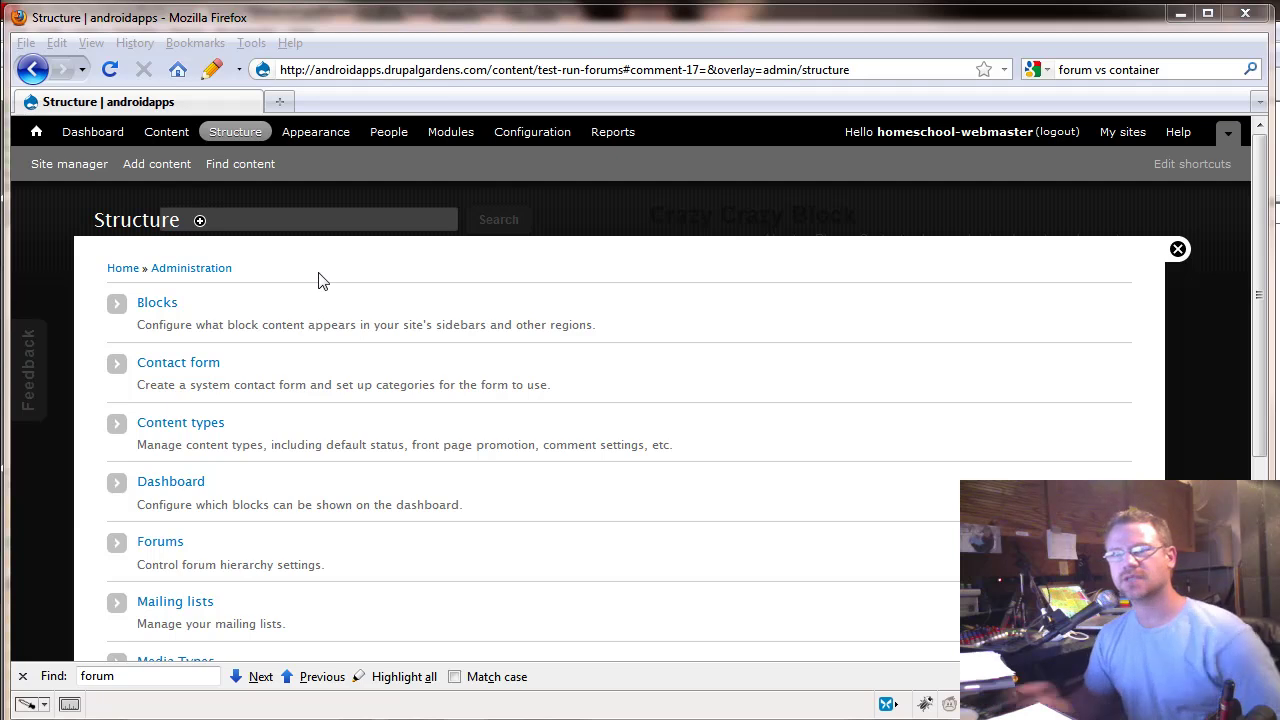
# Go from the Structure overview to Dashboard and review the main, sidebar and disabled block regions.
pyautogui.click(228, 137)
pyautogui.click(230, 138)
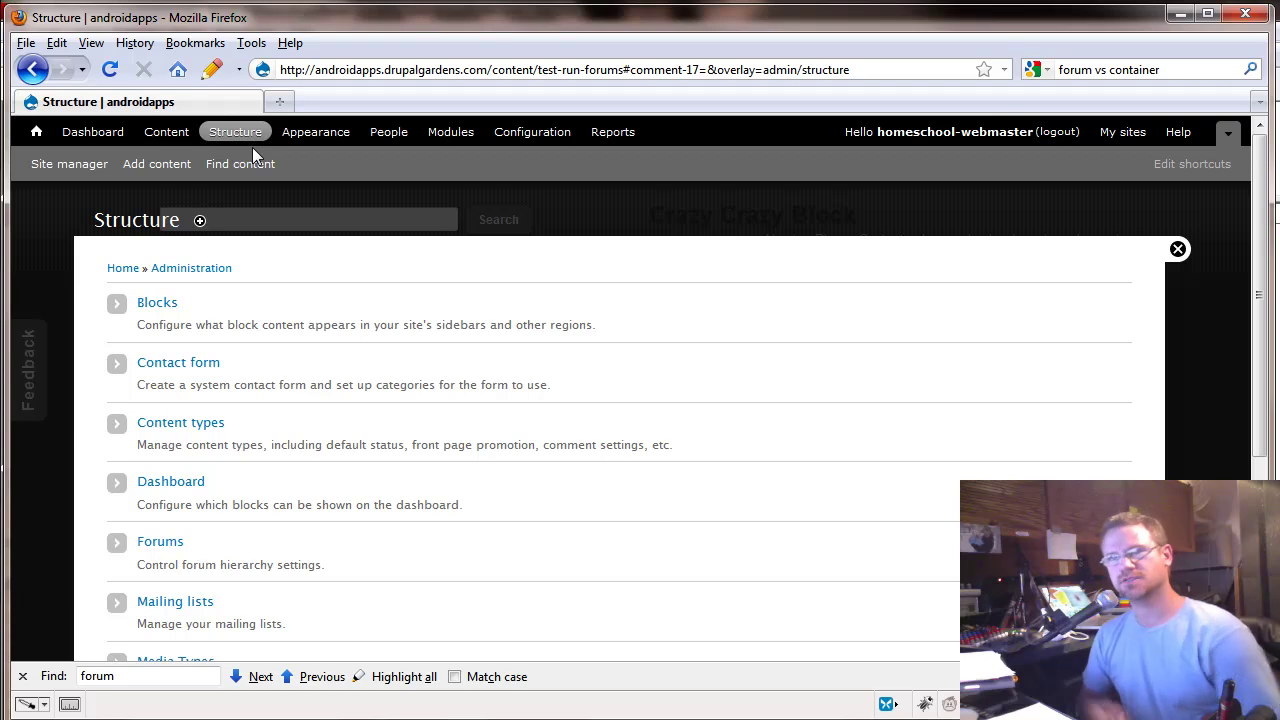
pyautogui.click(167, 488)
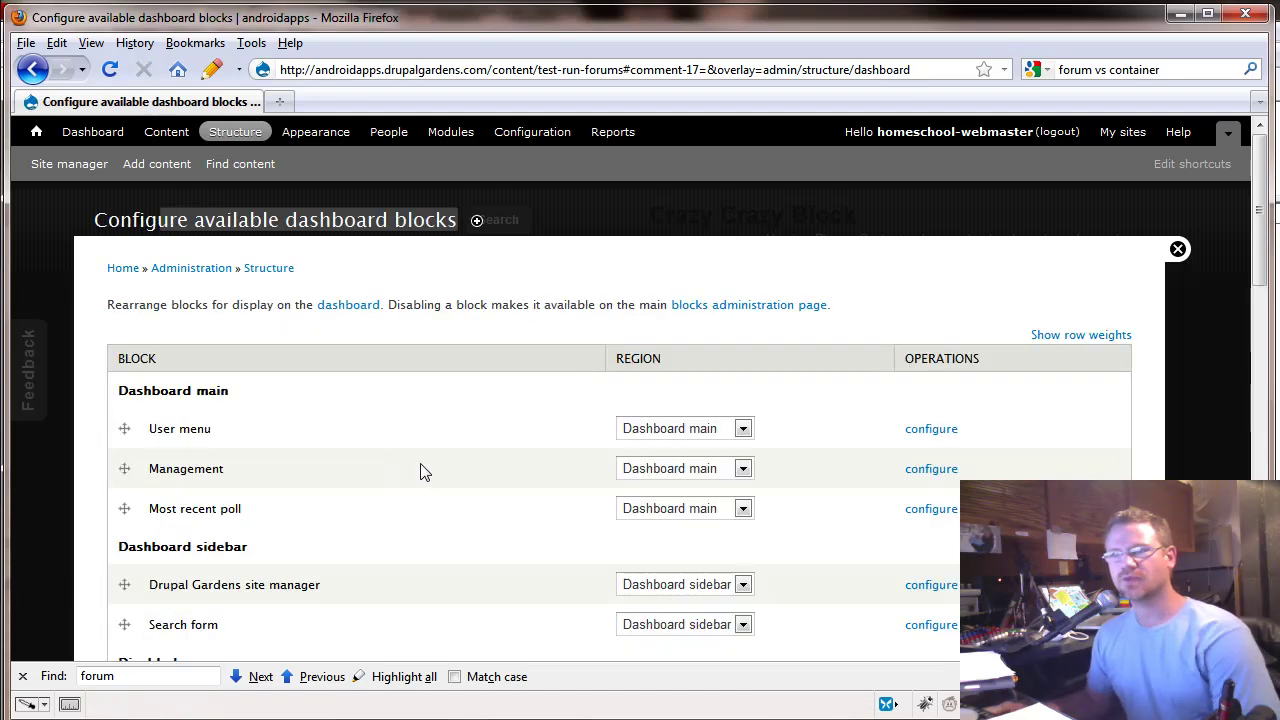
pyautogui.scroll(-8, 423, 471)
pyautogui.scroll(6, 423, 471)
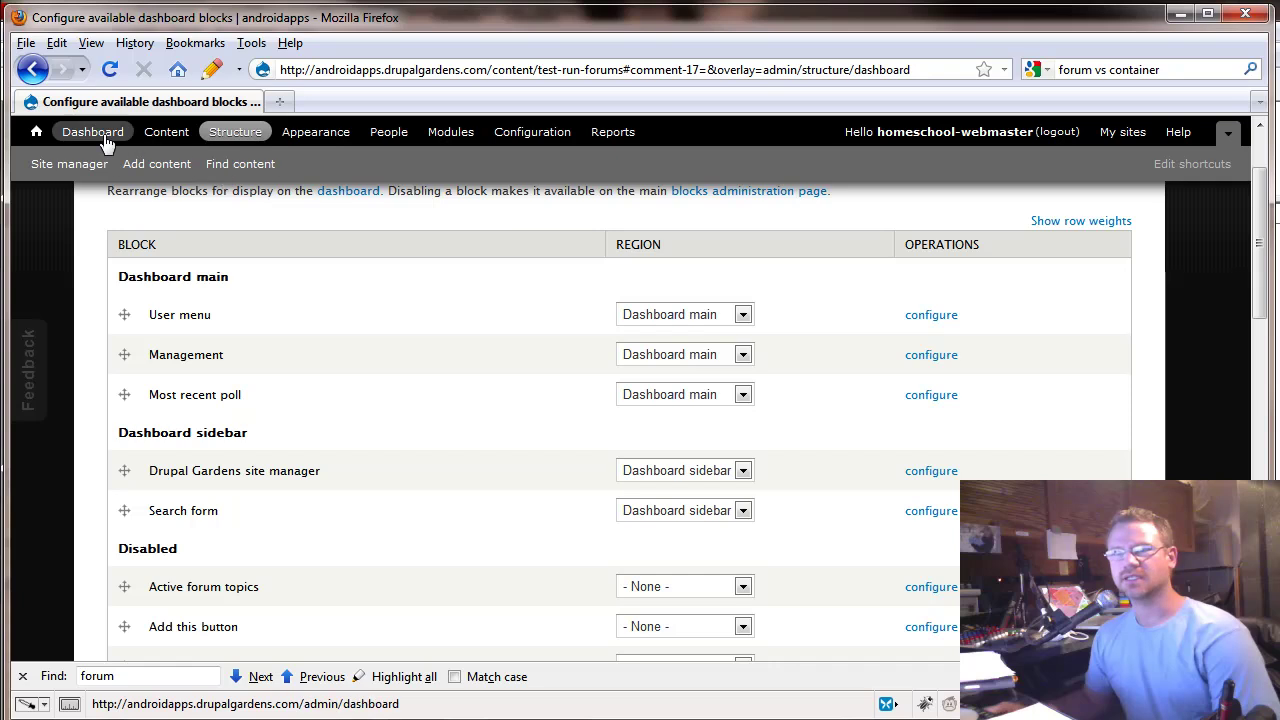
pyautogui.scroll(2, 450, 517)
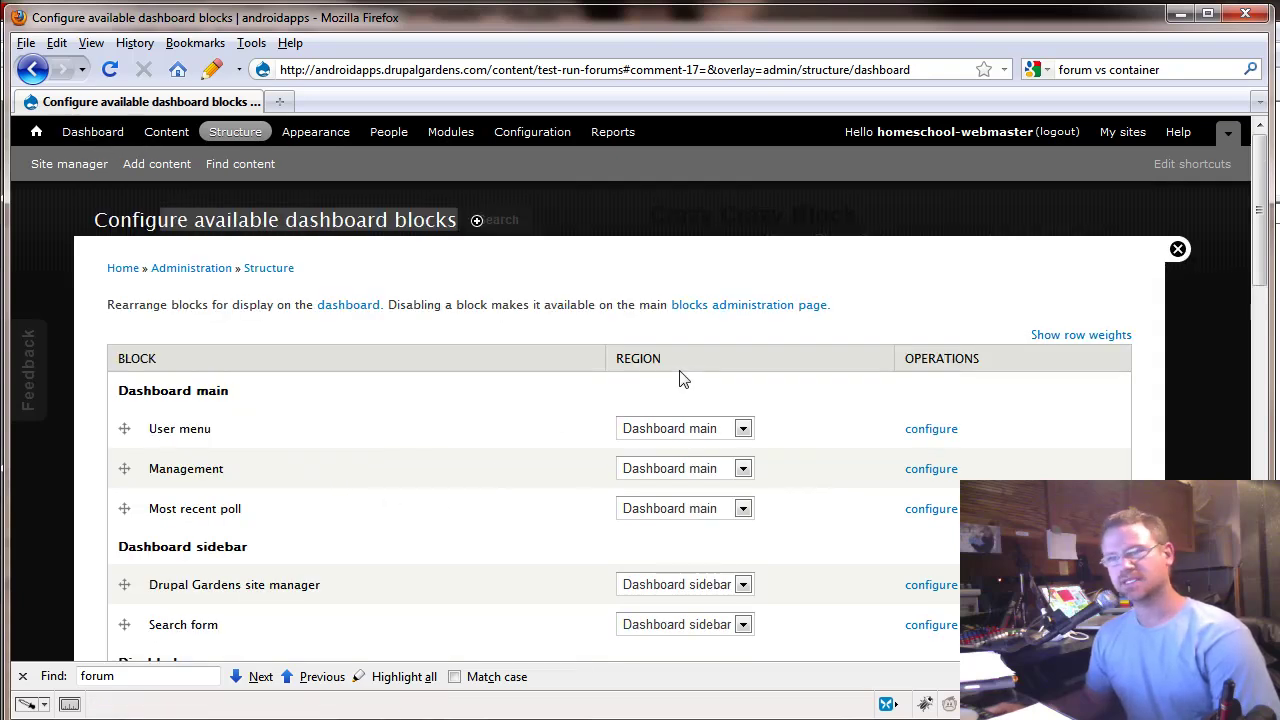
pyautogui.scroll(-3, 351, 470)
pyautogui.scroll(3, 330, 460)
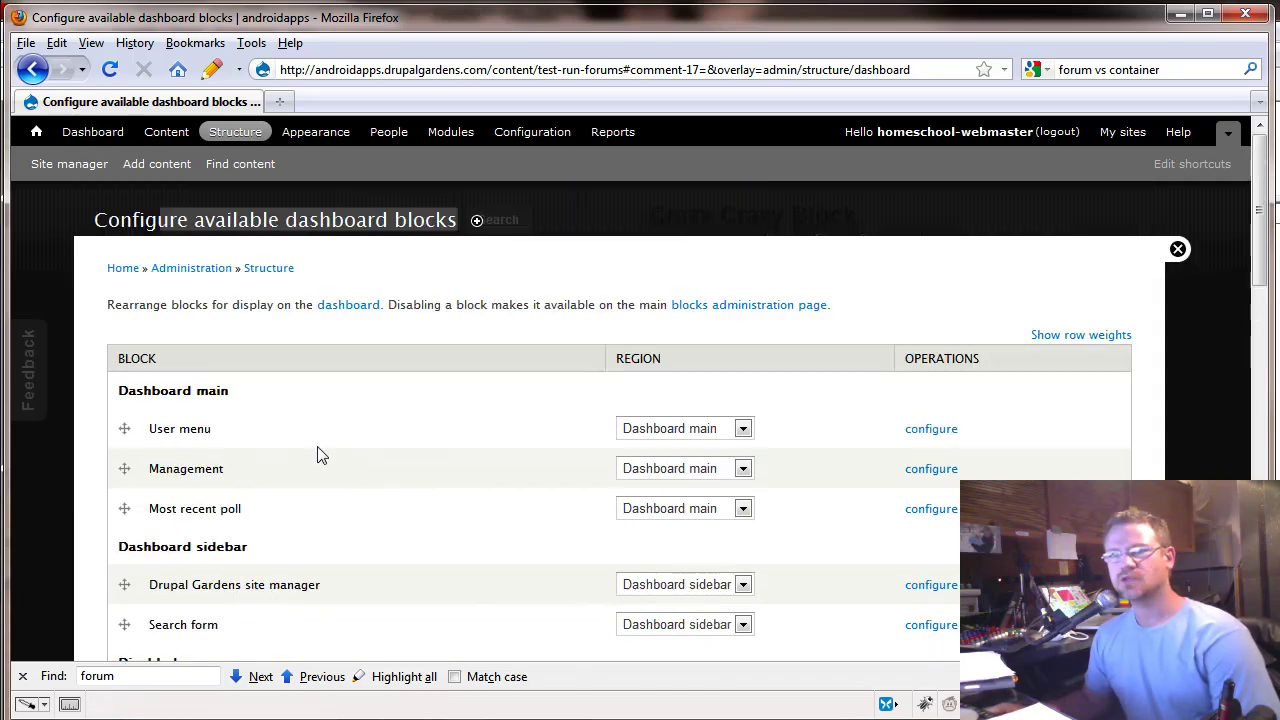
pyautogui.scroll(-3, 230, 480)
pyautogui.scroll(3, 234, 449)
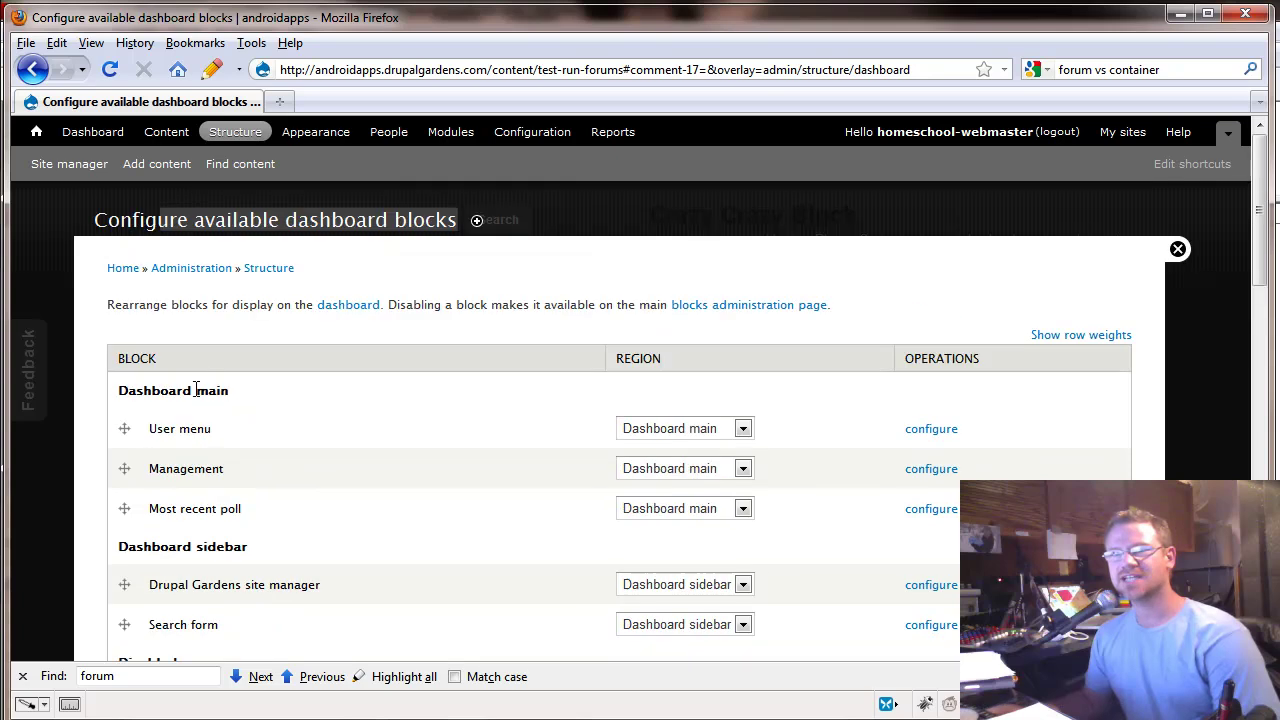
# Go to the admin dashboard and switch it into customize mode.
pyautogui.click(97, 135)
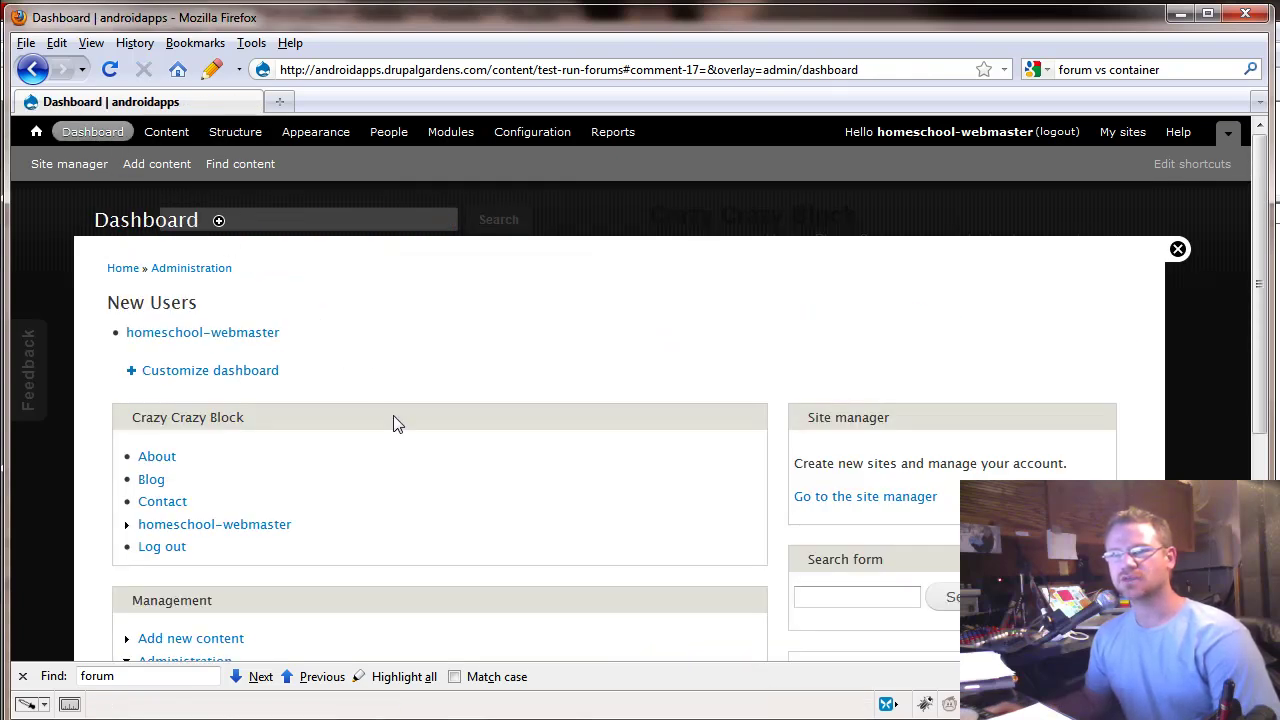
pyautogui.scroll(-4, 405, 470)
pyautogui.scroll(4, 778, 288)
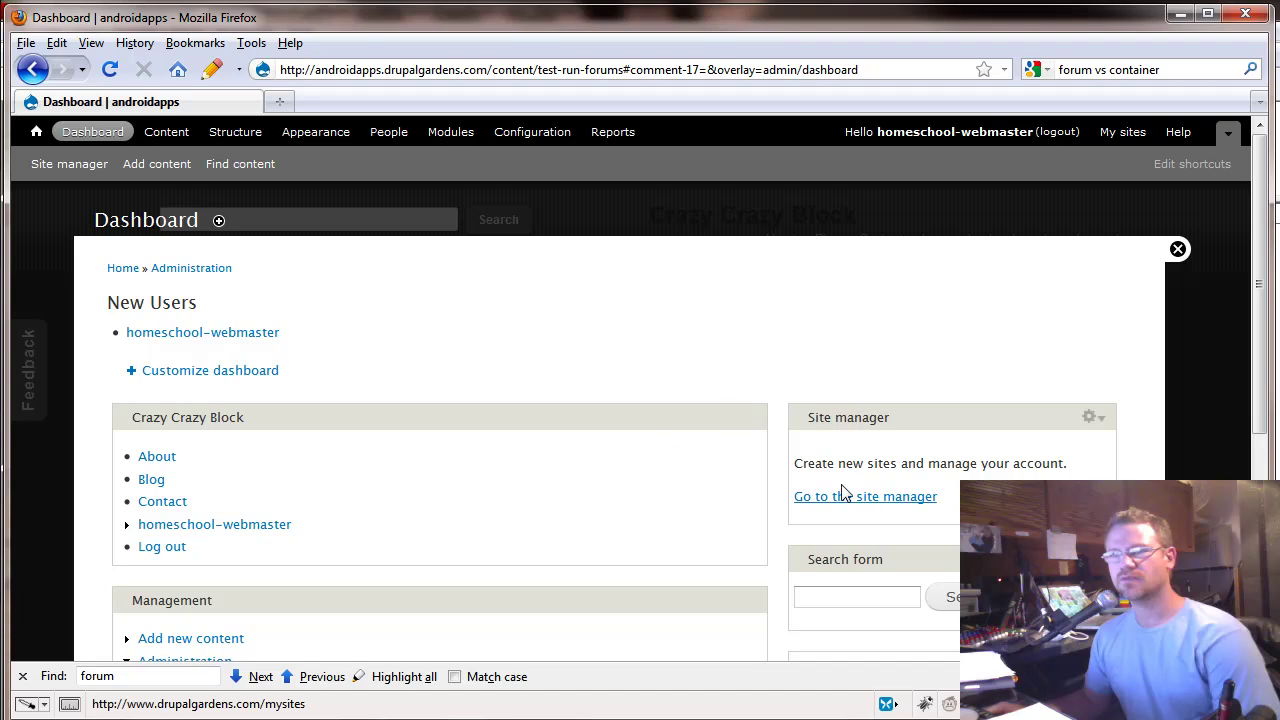
pyautogui.click(162, 371)
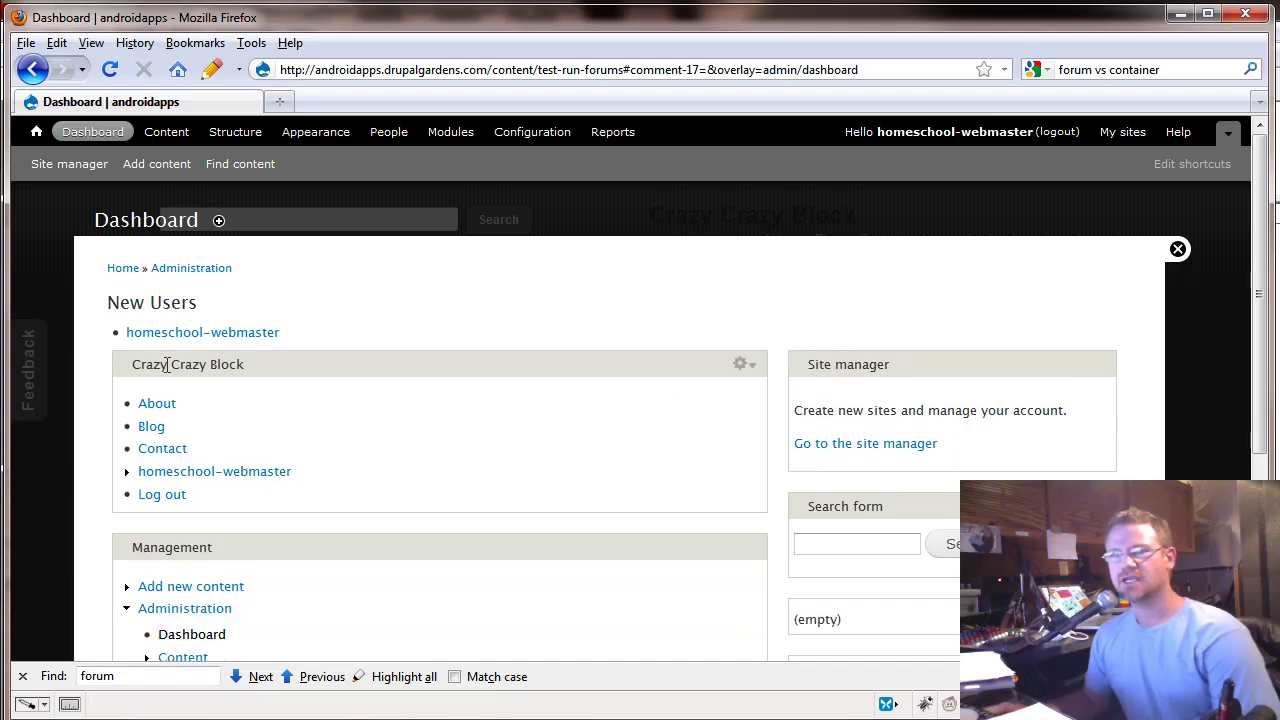
pyautogui.scroll(-5, 365, 452)
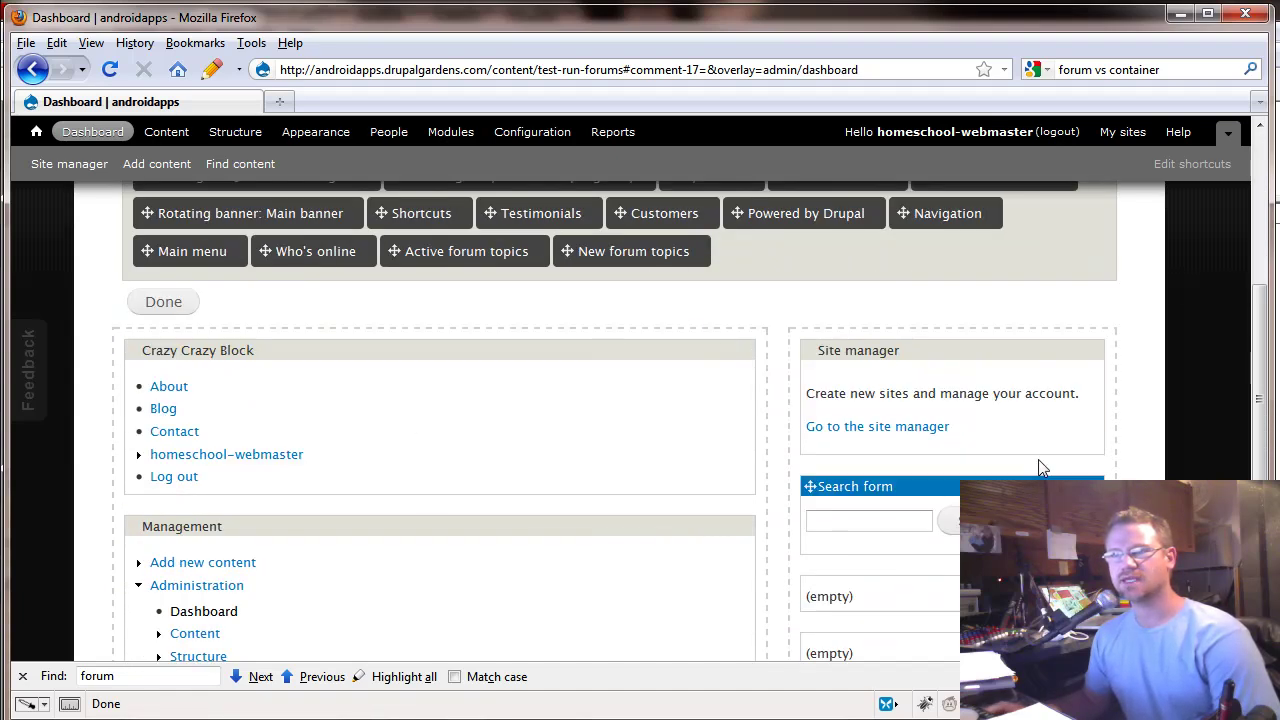
pyautogui.scroll(5, 550, 465)
pyautogui.scroll(-6, 490, 534)
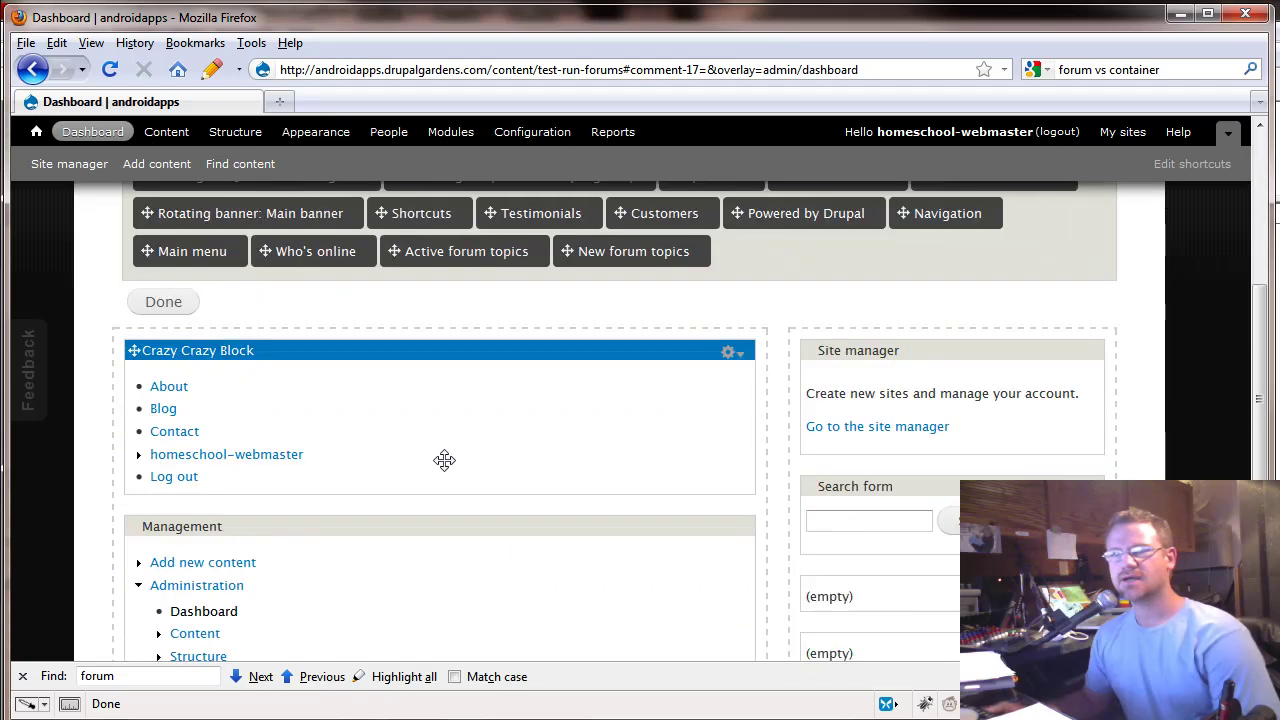
pyautogui.scroll(2, 423, 249)
# Drag the Shortcuts block above Crazy Crazy Block and save the dashboard layout.
pyautogui.moveTo(412, 327); pyautogui.dragTo(205, 463)
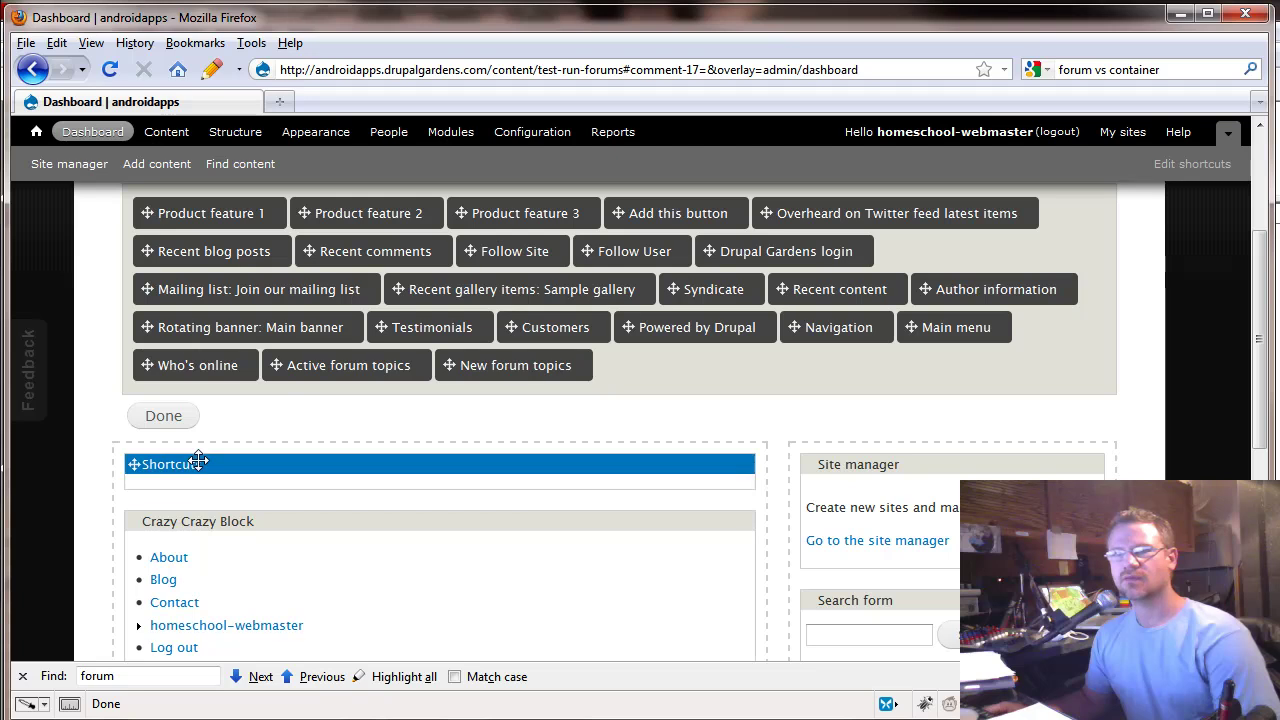
pyautogui.click(160, 418)
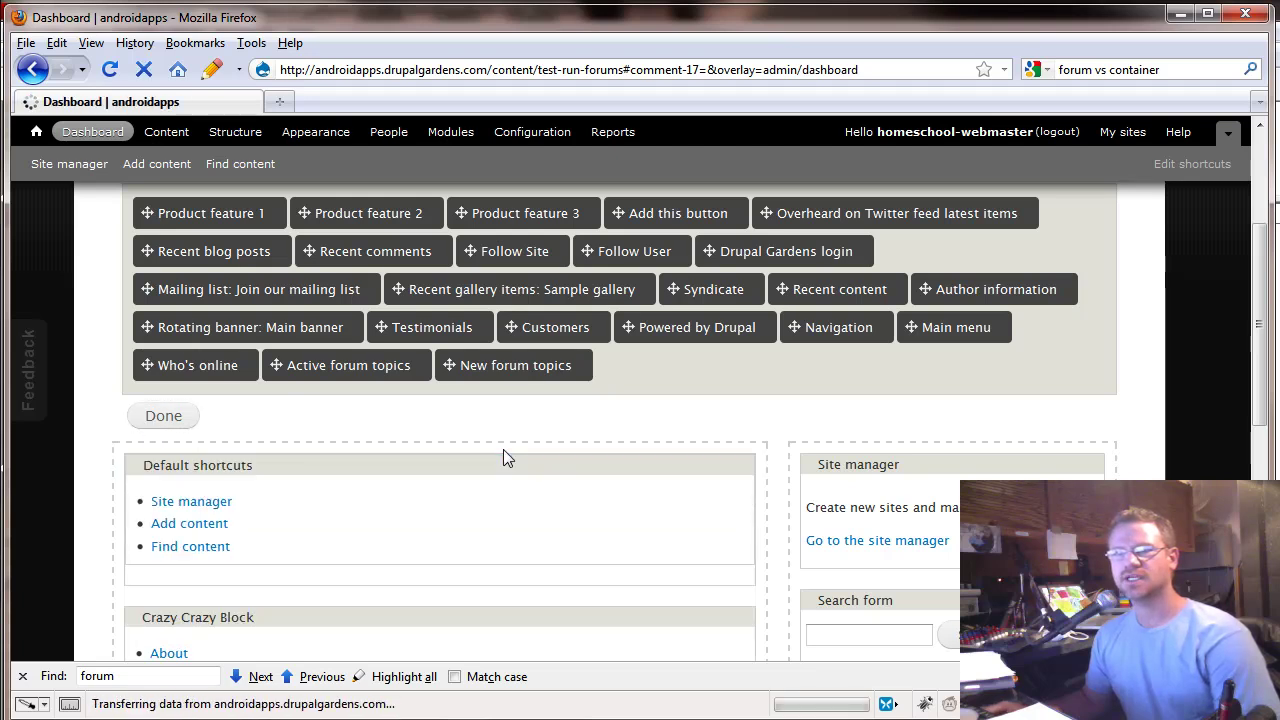
pyautogui.scroll(-5, 308, 545)
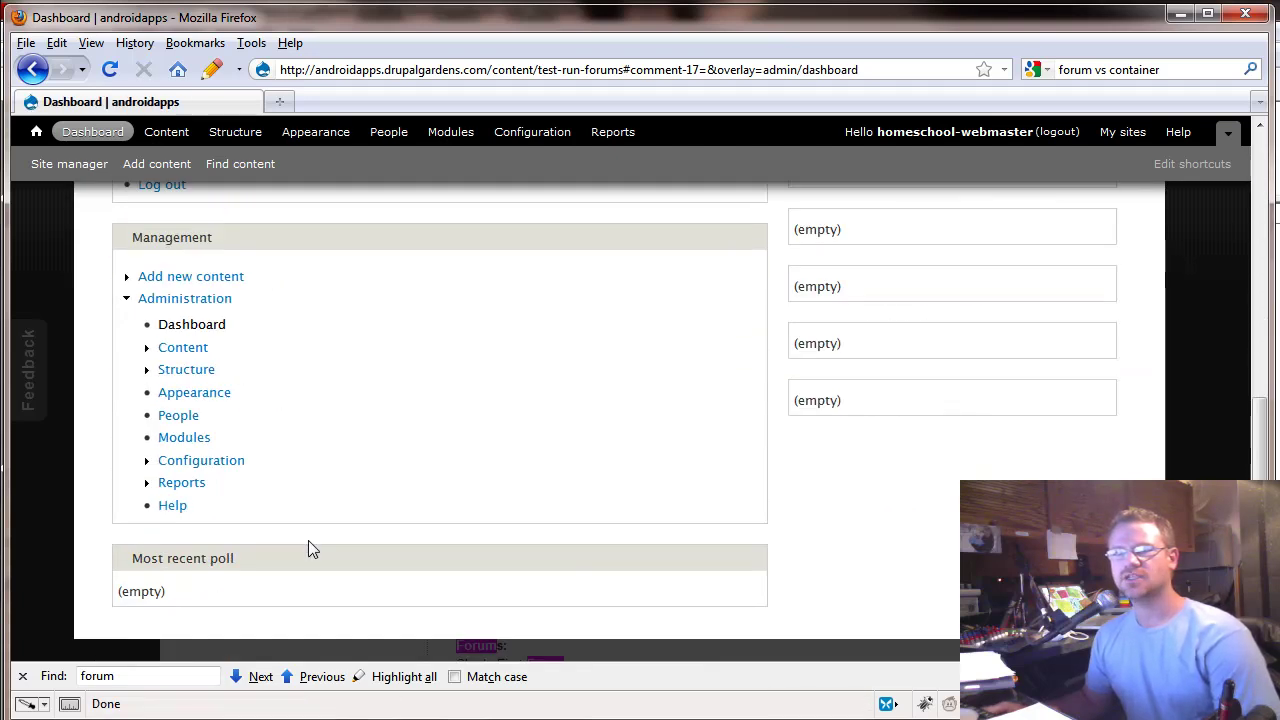
pyautogui.scroll(5, 308, 548)
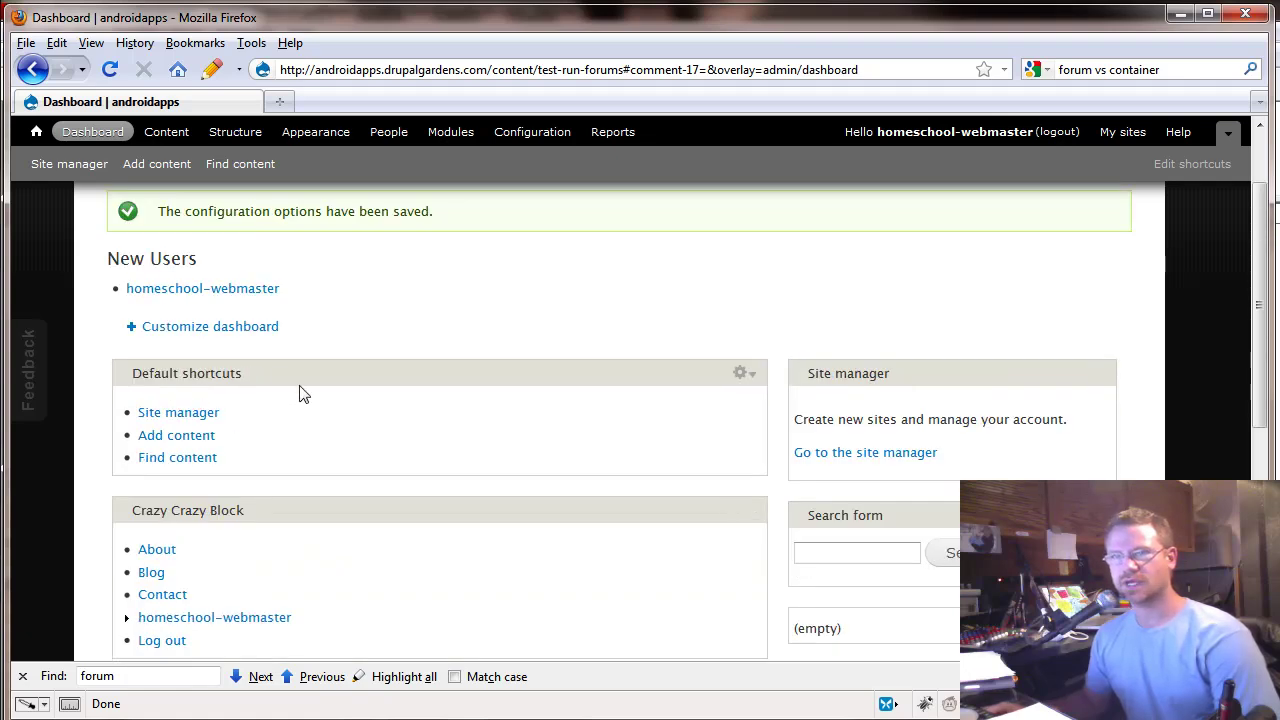
pyautogui.scroll(2, 290, 405)
# Reopen Structure > Dashboard, confirm Shortcuts stays in Dashboard main, and scroll through the blocks table.
pyautogui.click(235, 137)
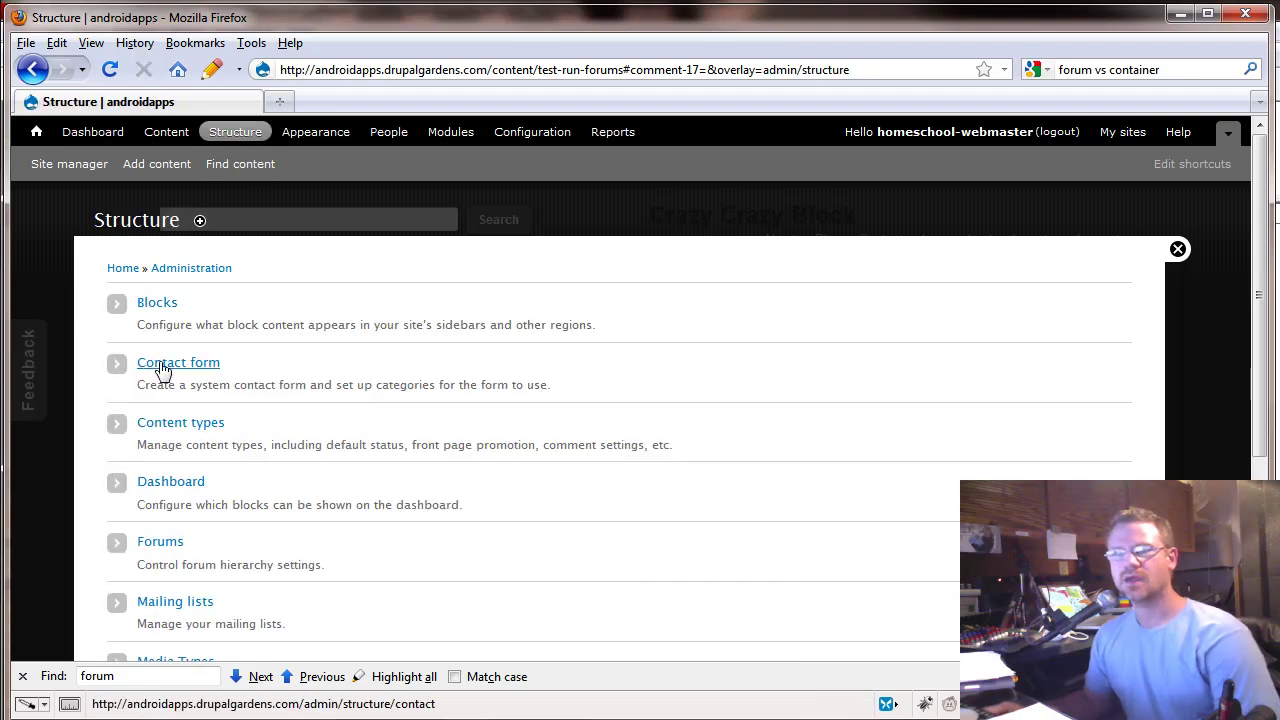
pyautogui.click(172, 483)
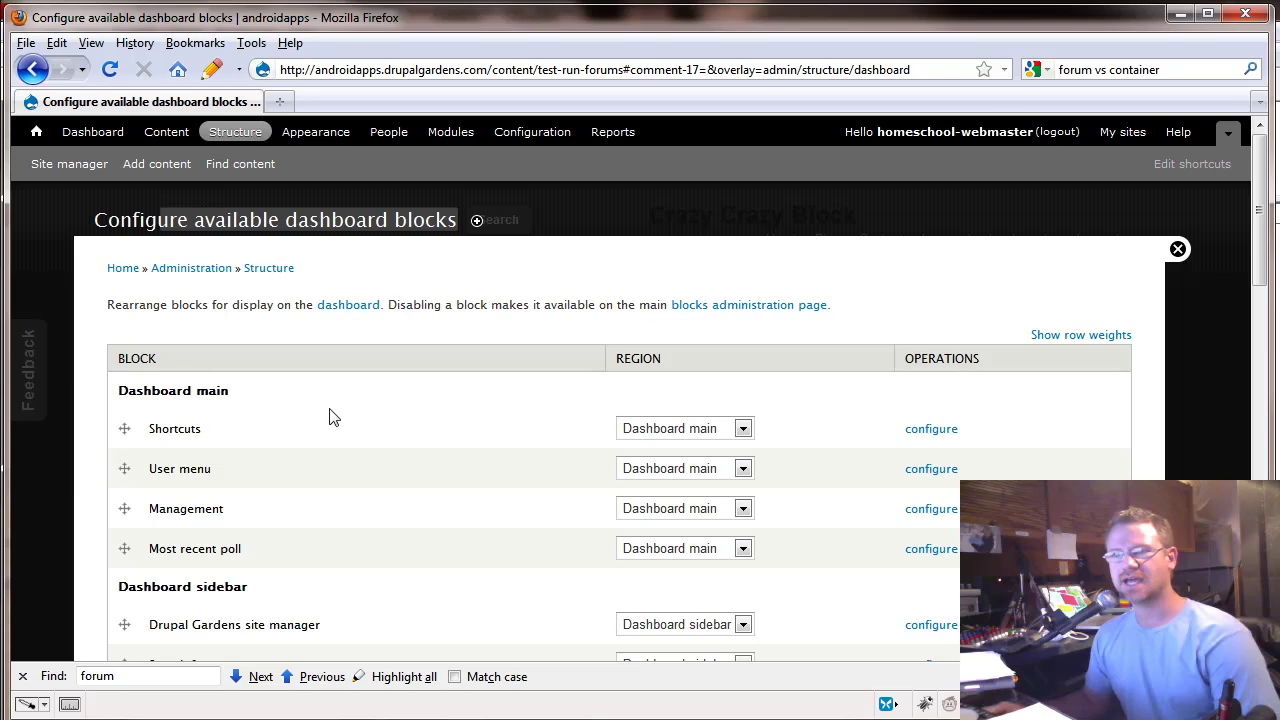
pyautogui.click(743, 430)
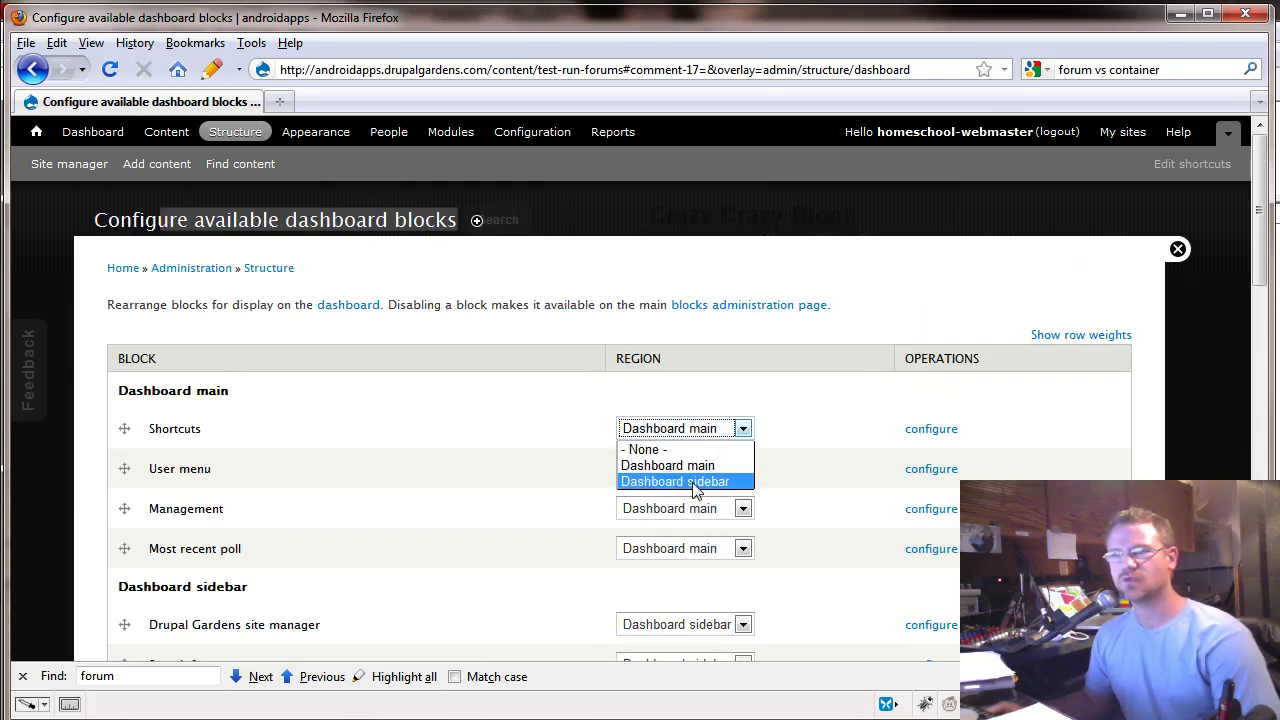
pyautogui.click(805, 462)
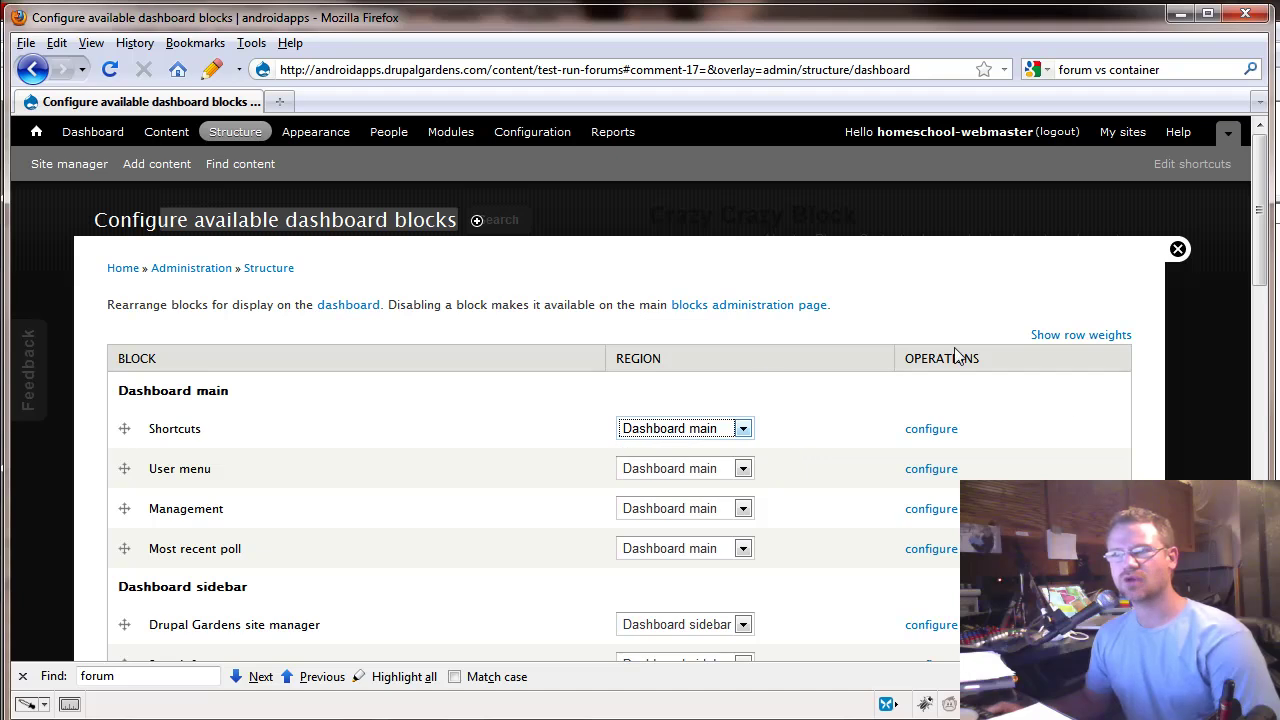
pyautogui.scroll(-8, 471, 557)
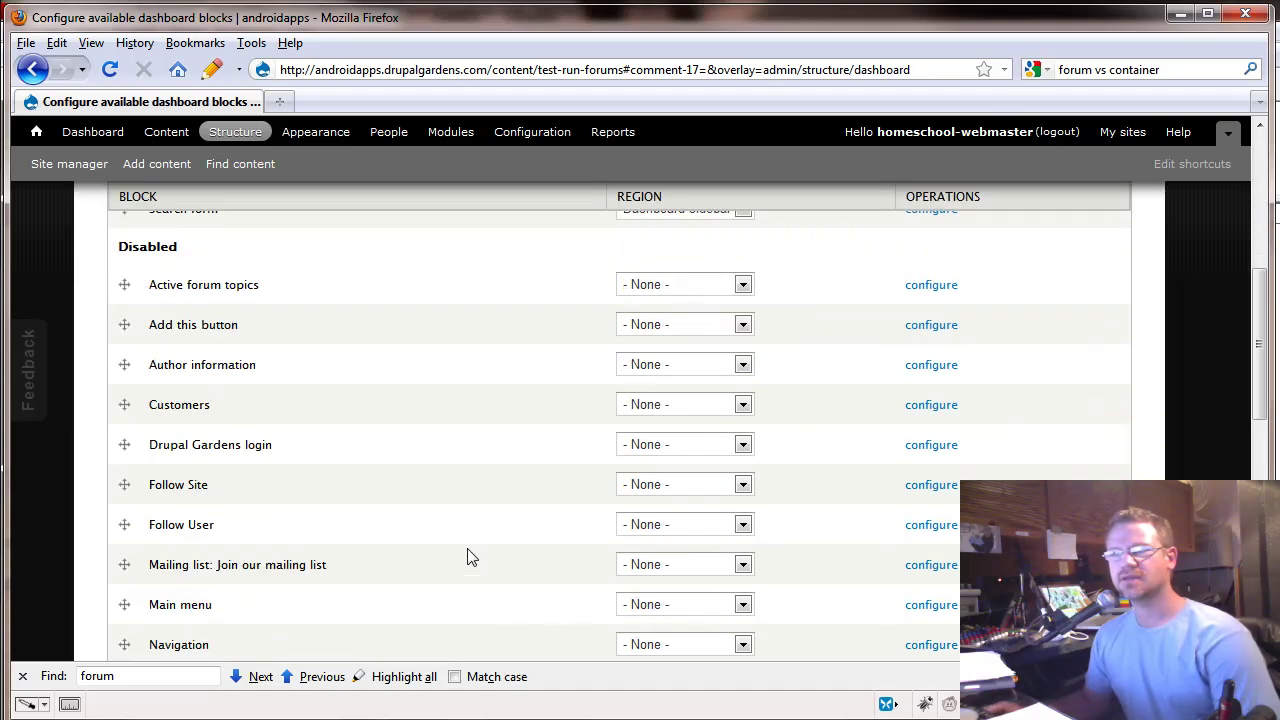
pyautogui.scroll(5, 483, 566)
pyautogui.scroll(5, 483, 566)
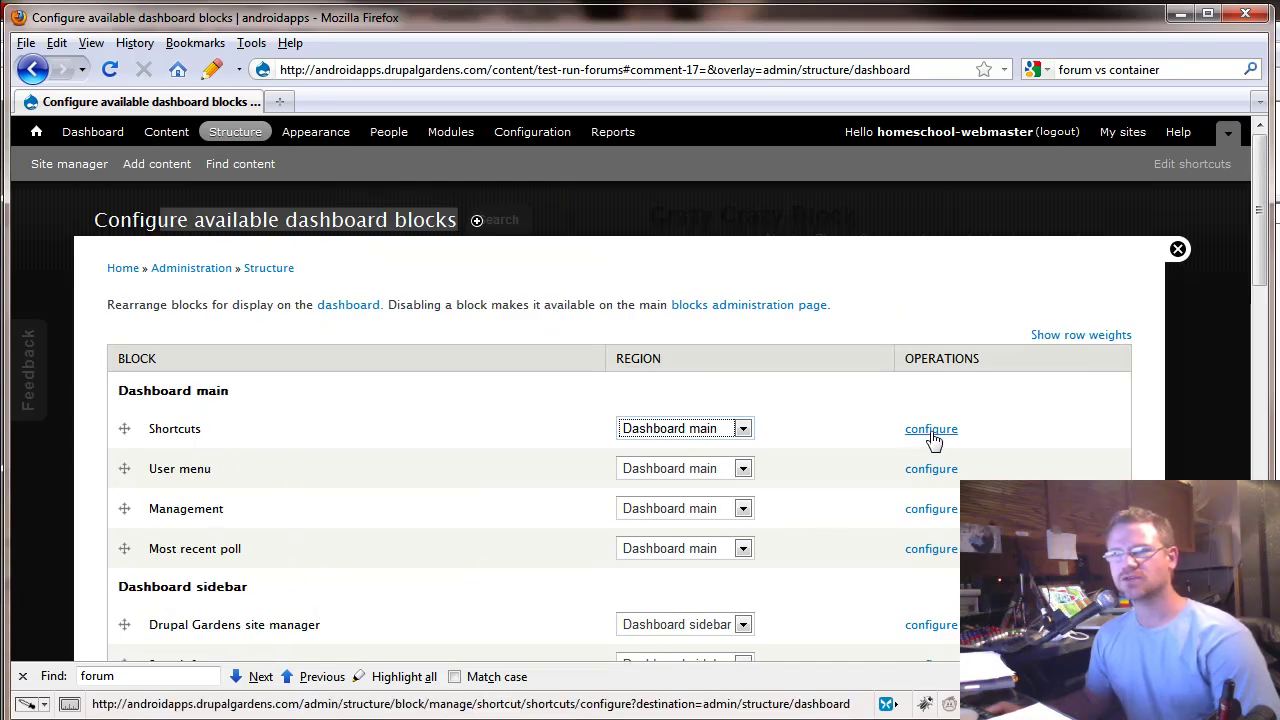
pyautogui.scroll(-3, 429, 477)
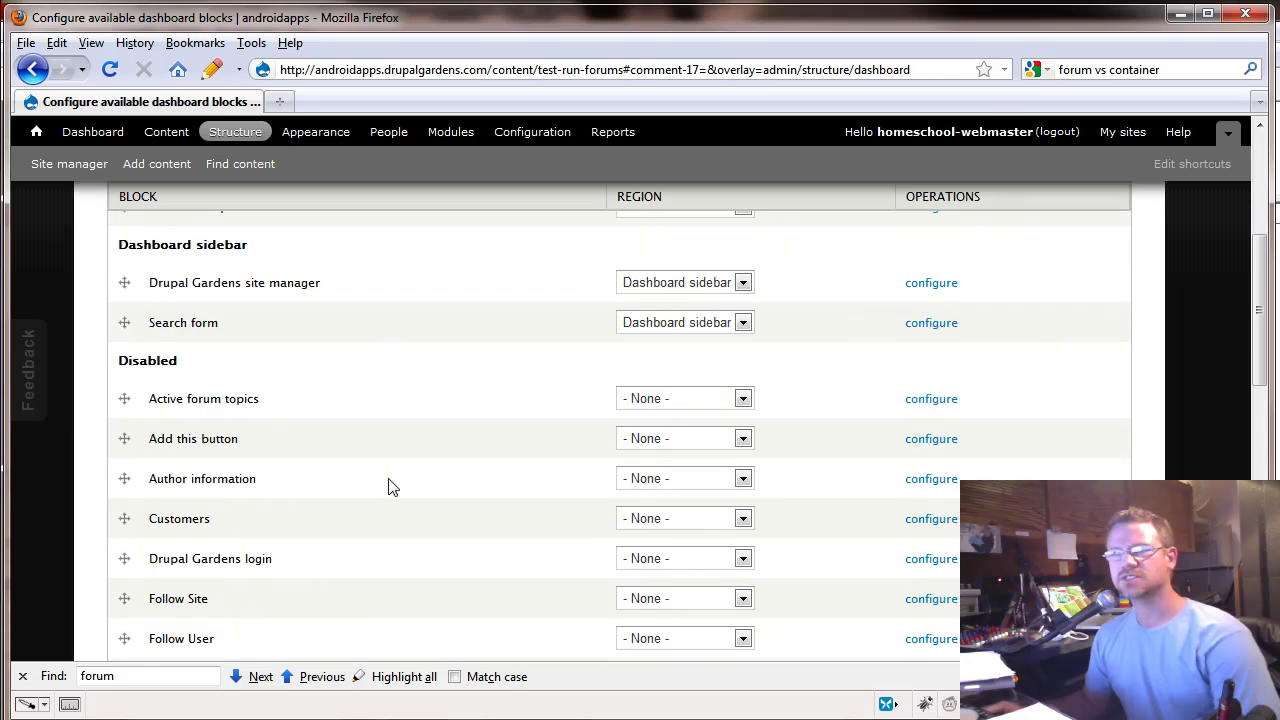
pyautogui.scroll(2, 392, 492)
pyautogui.scroll(2, 395, 490)
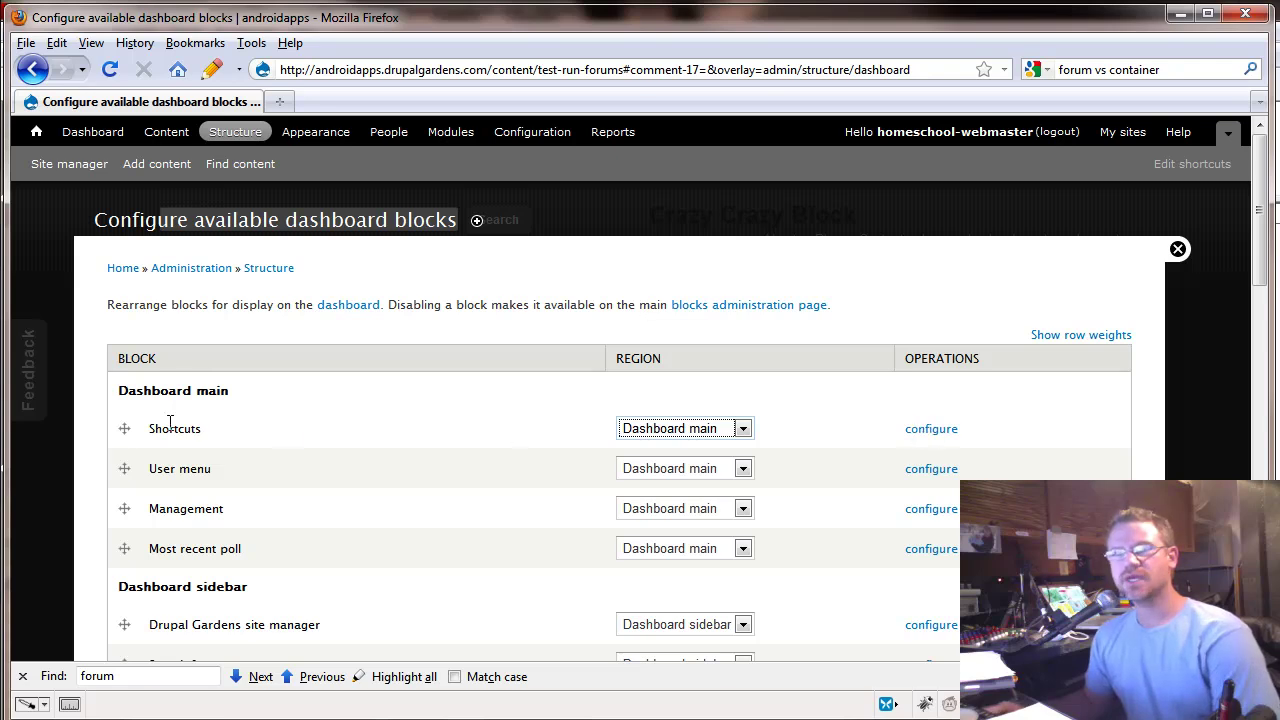
pyautogui.click(950, 432)
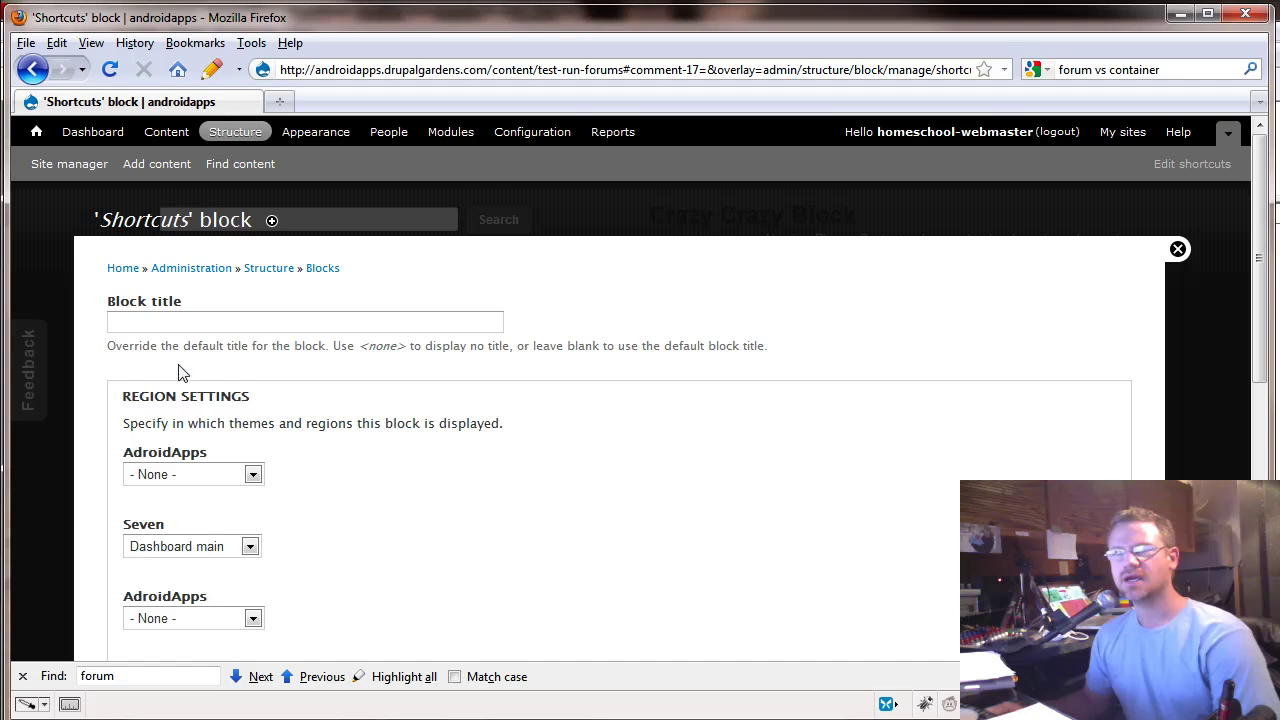
pyautogui.click(171, 318)
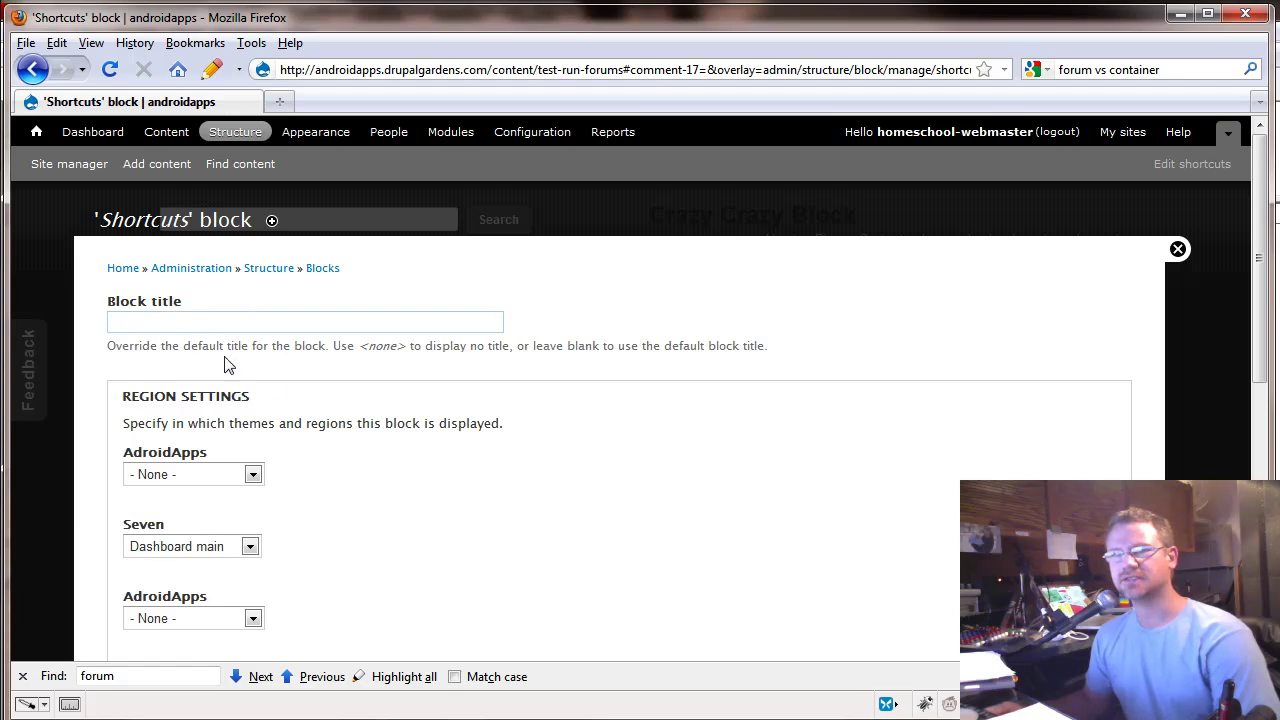
pyautogui.scroll(-5, 358, 540)
pyautogui.scroll(5, 363, 552)
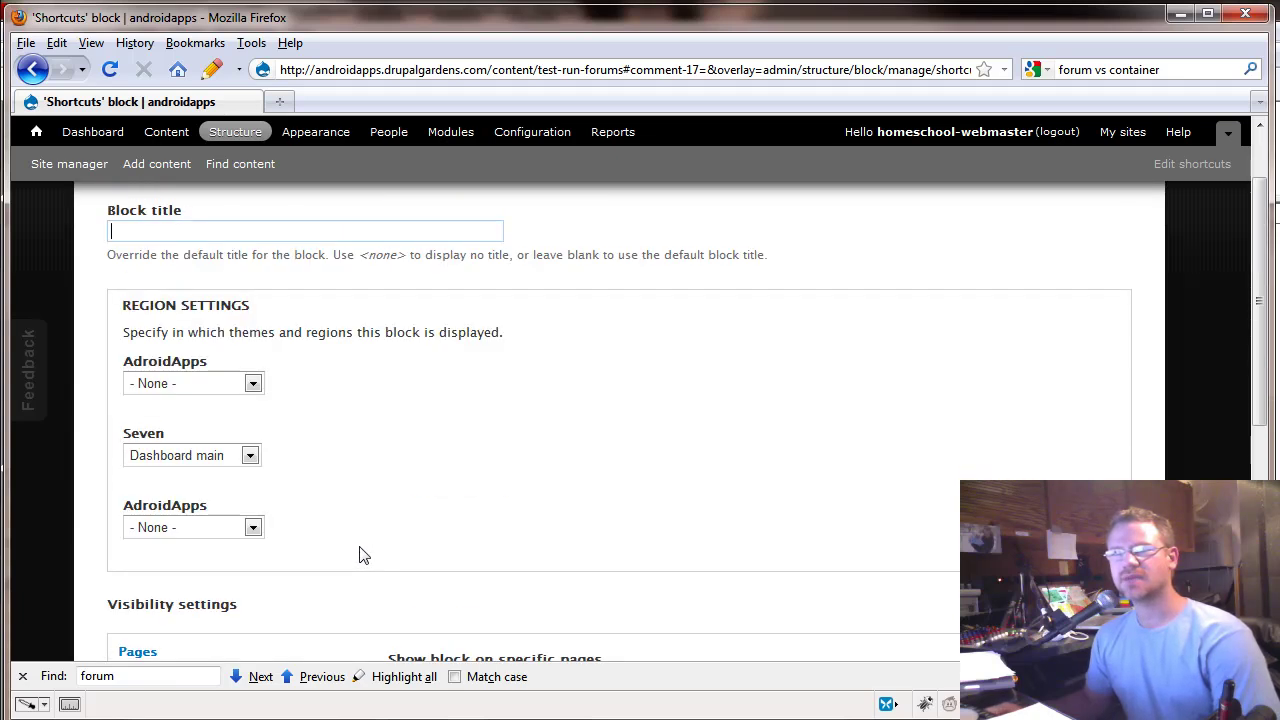
pyautogui.click(160, 320)
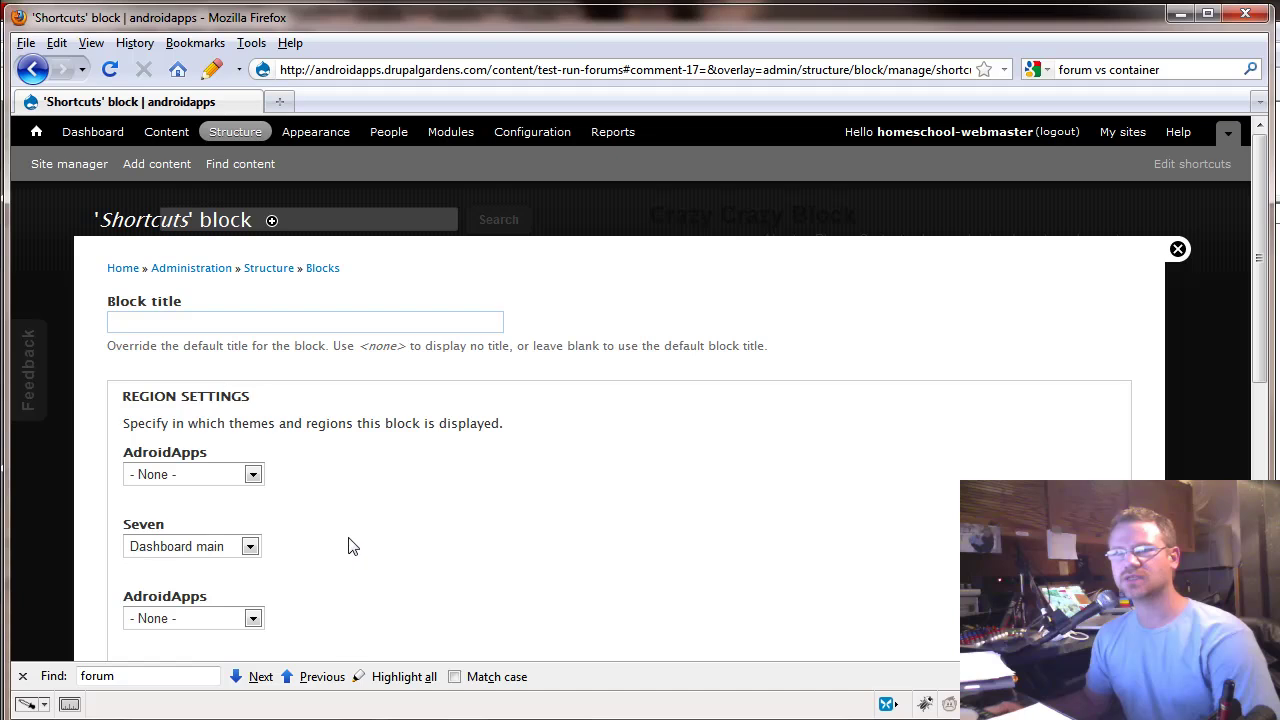
pyautogui.scroll(-5, 349, 545)
pyautogui.scroll(5, 358, 512)
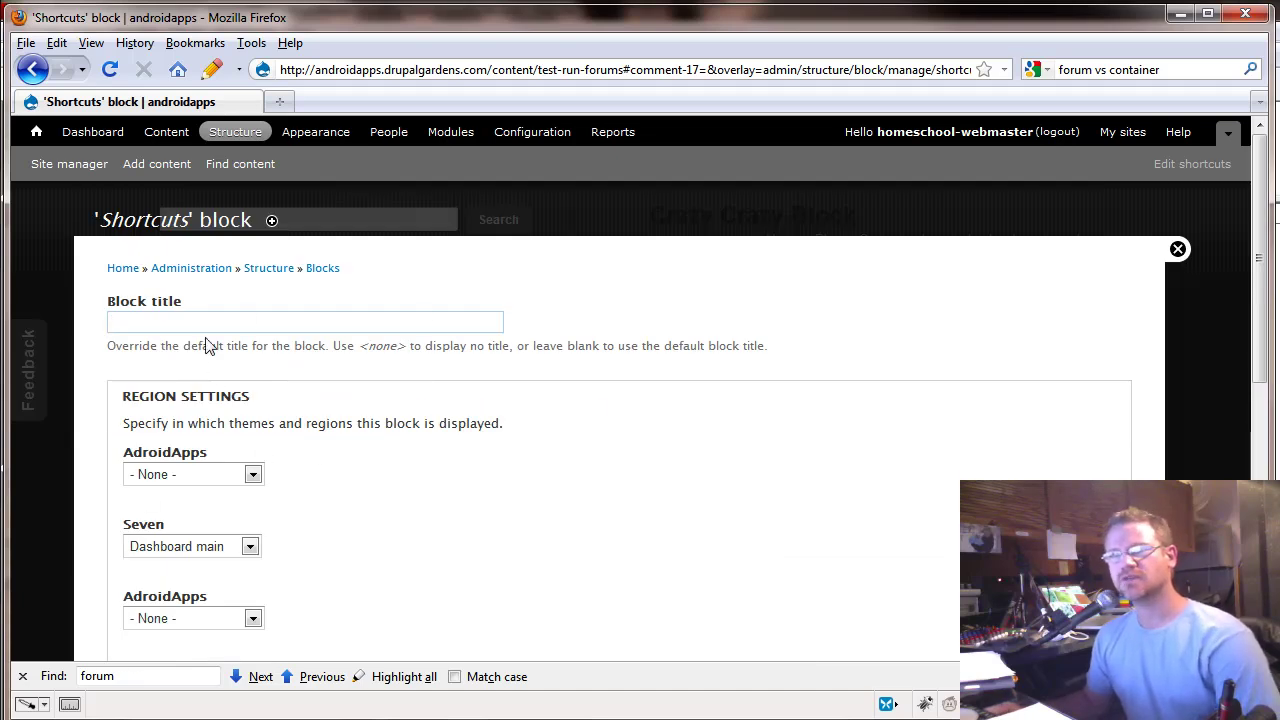
pyautogui.hotkey('alt', 'Left')
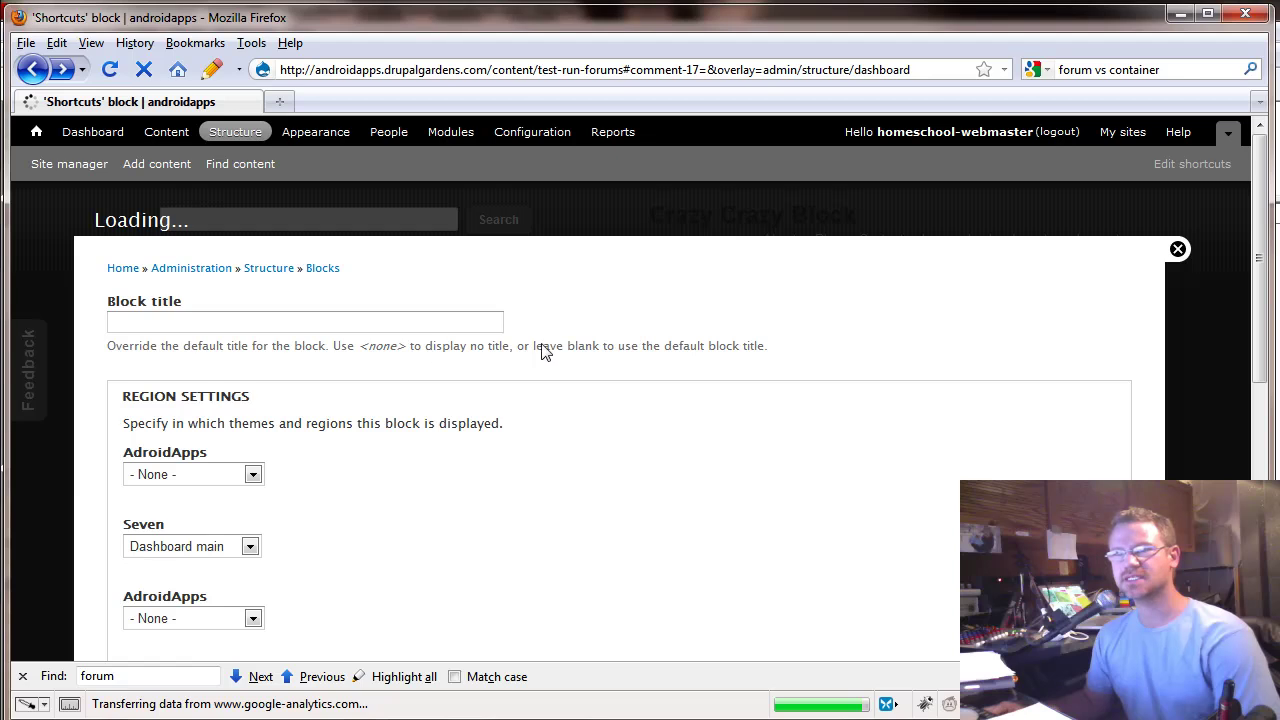
# Go back to Structure and open Mailing lists, which shows only 'Join our mailing list'.
pyautogui.hotkey('alt', 'Left')
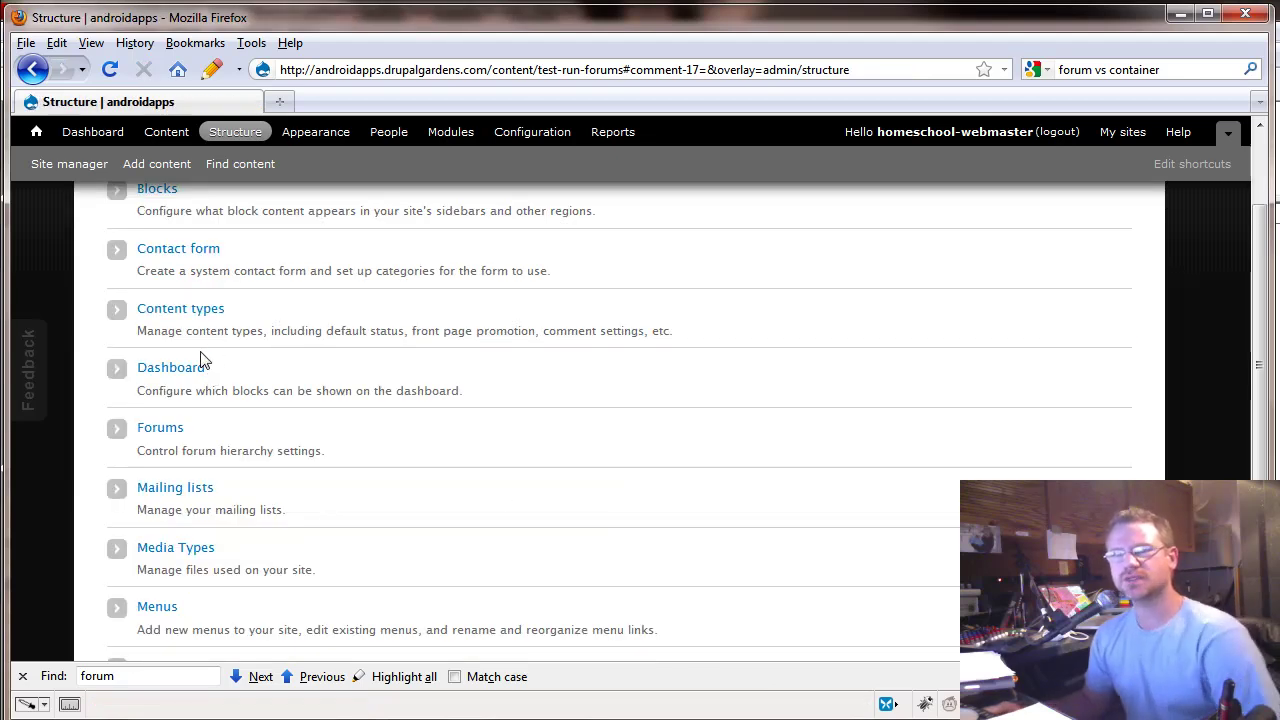
pyautogui.scroll(-2, 272, 512)
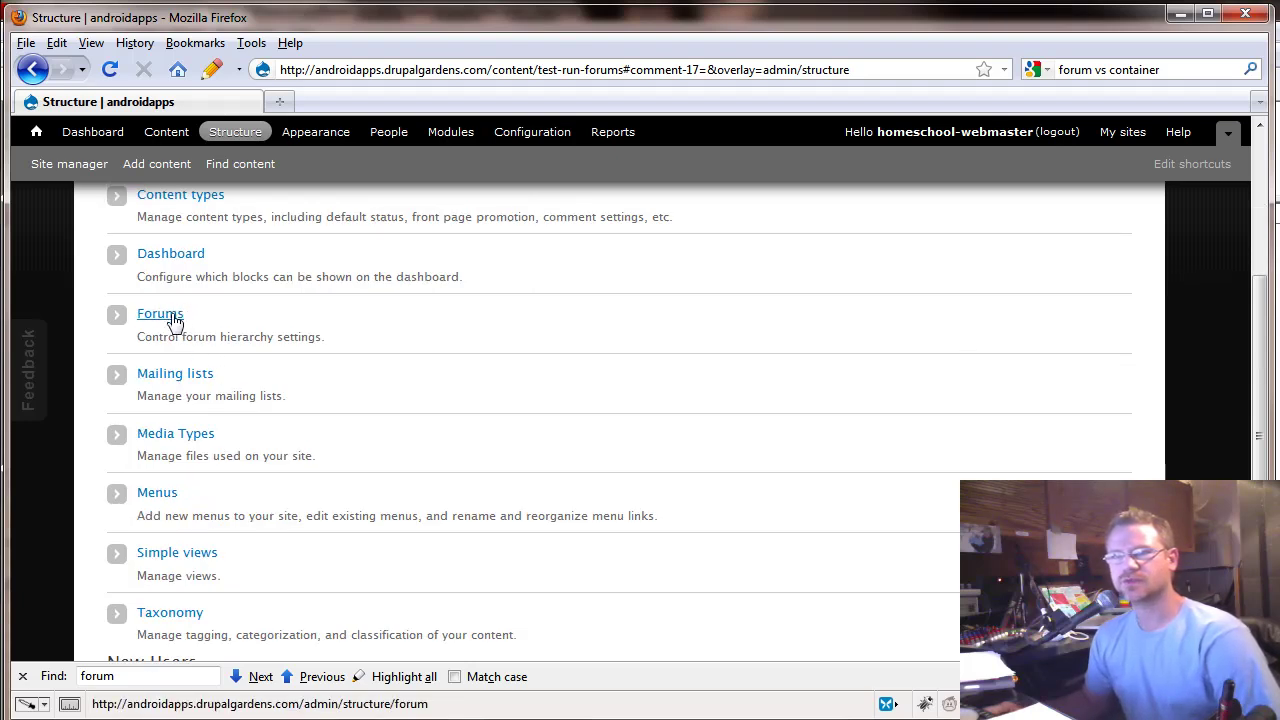
pyautogui.click(186, 379)
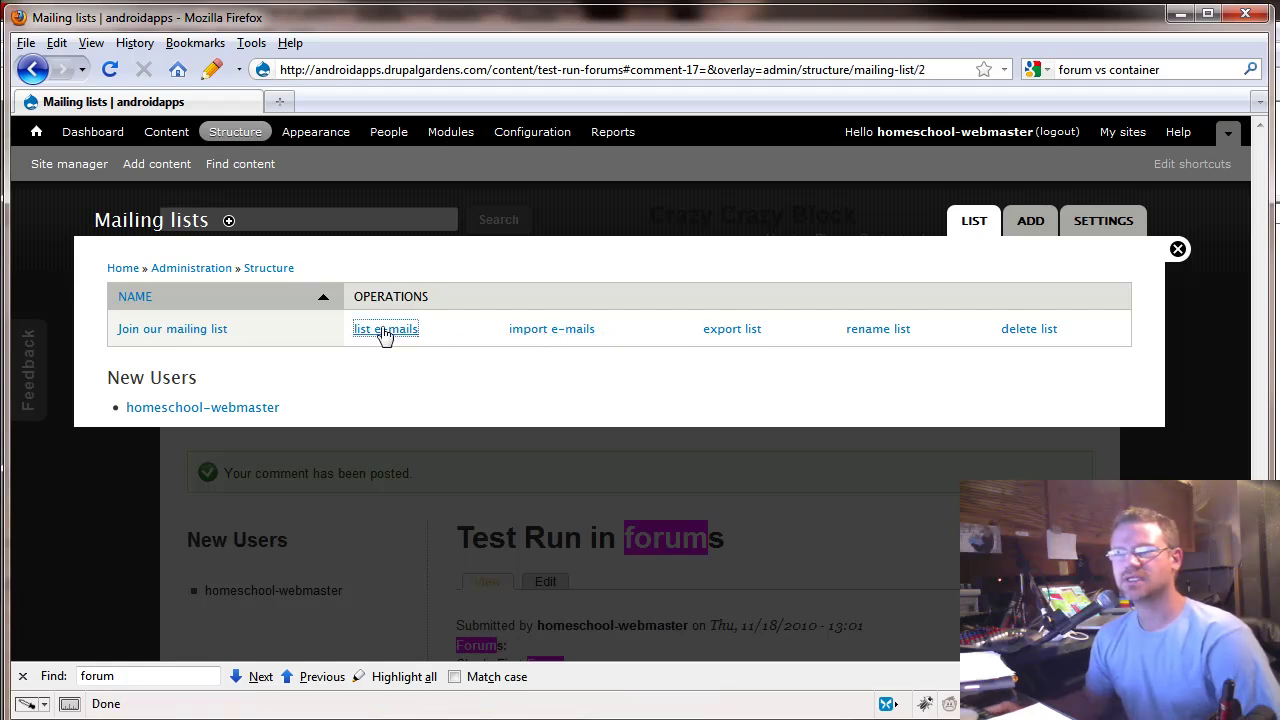
pyautogui.click(382, 332)
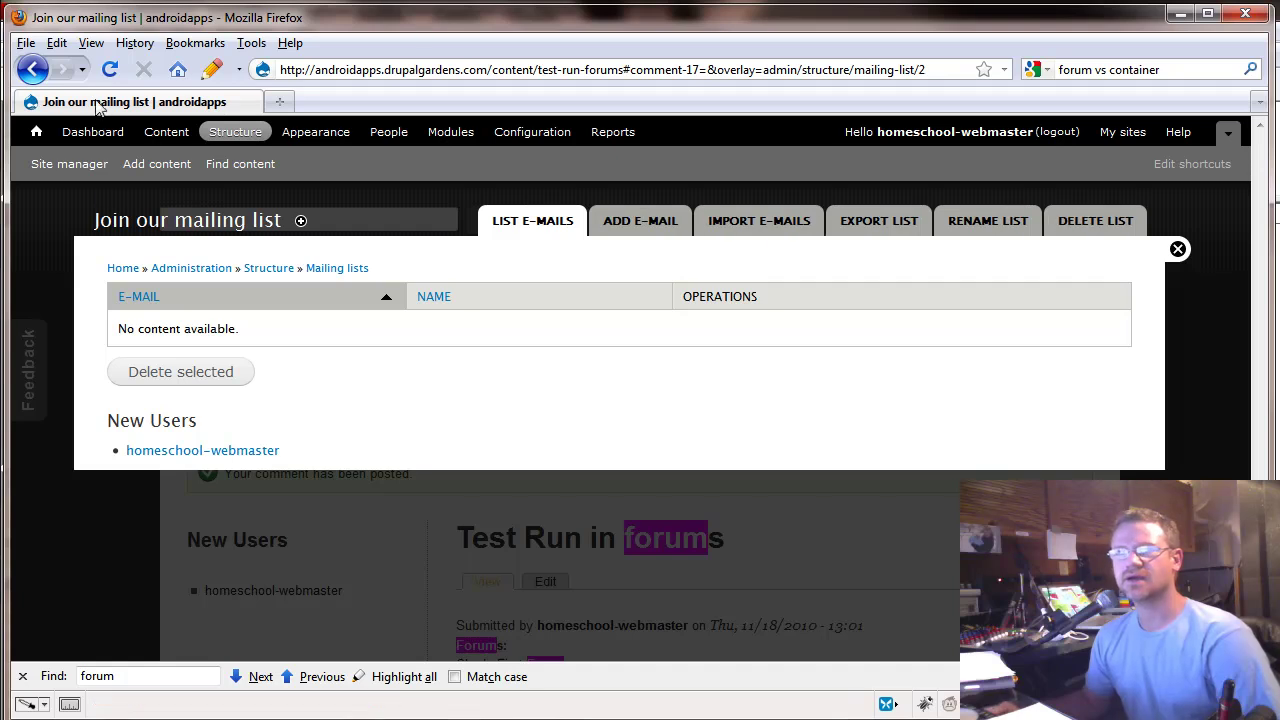
pyautogui.click(31, 70)
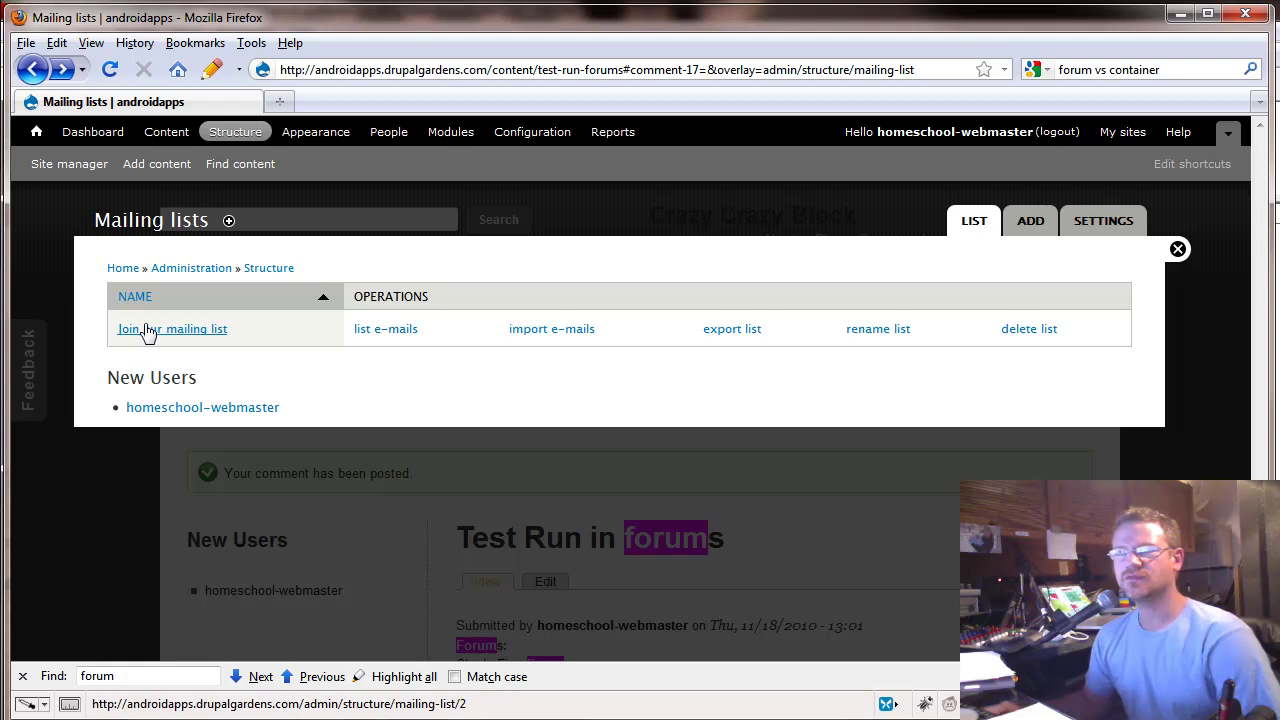
# Add a new mailing list named 'Product Information List' and save it.
pyautogui.click(1030, 232)
pyautogui.click(148, 324)
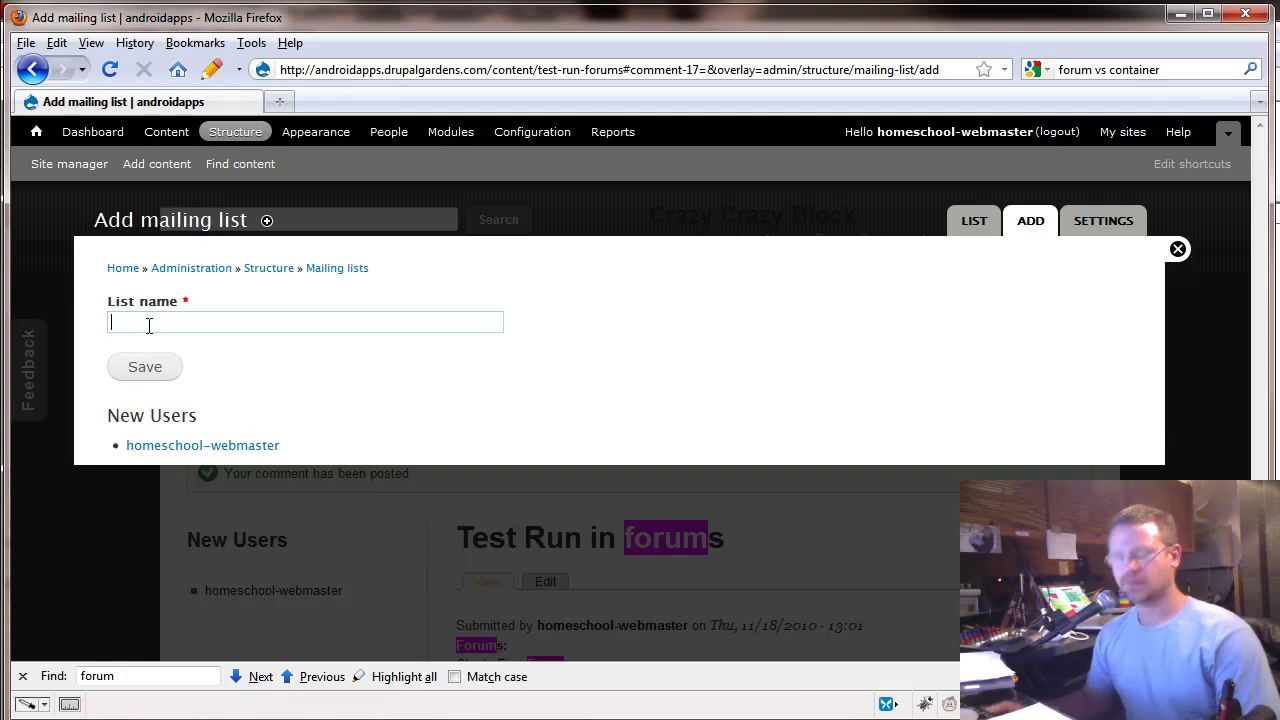
pyautogui.write('A')
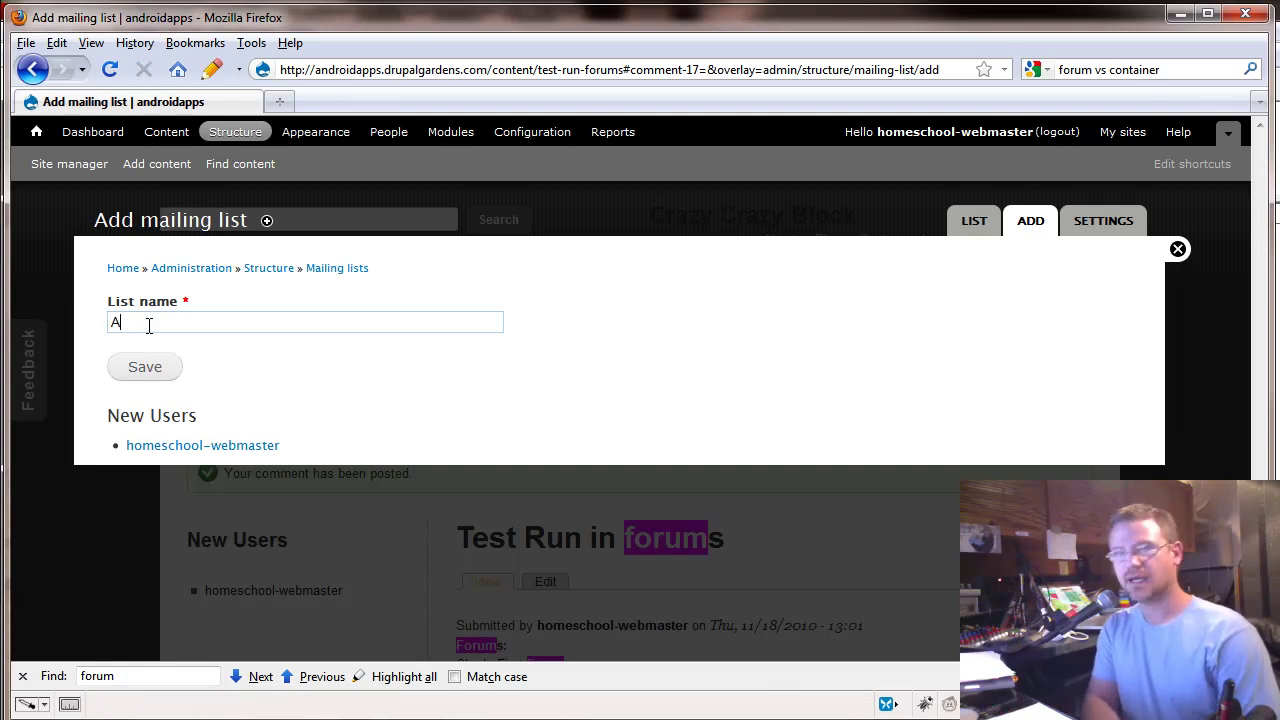
pyautogui.press('BackSpace')
pyautogui.write('Product Information List')
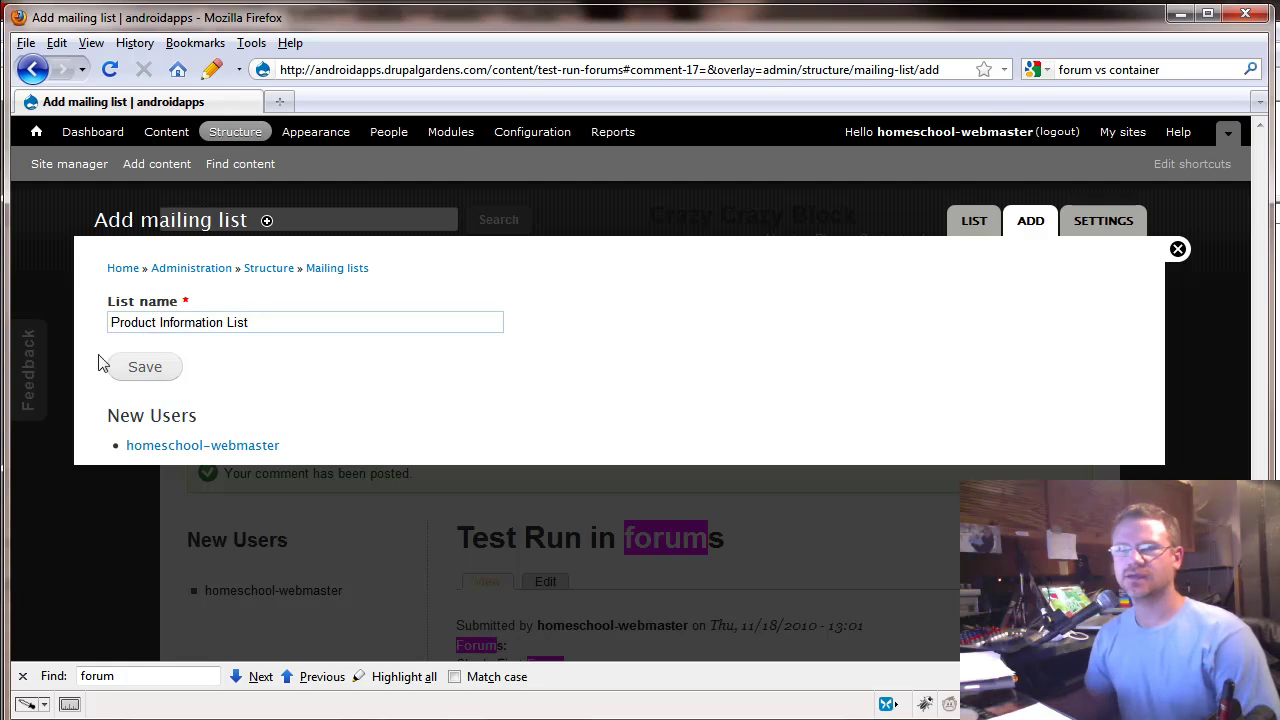
pyautogui.click(122, 368)
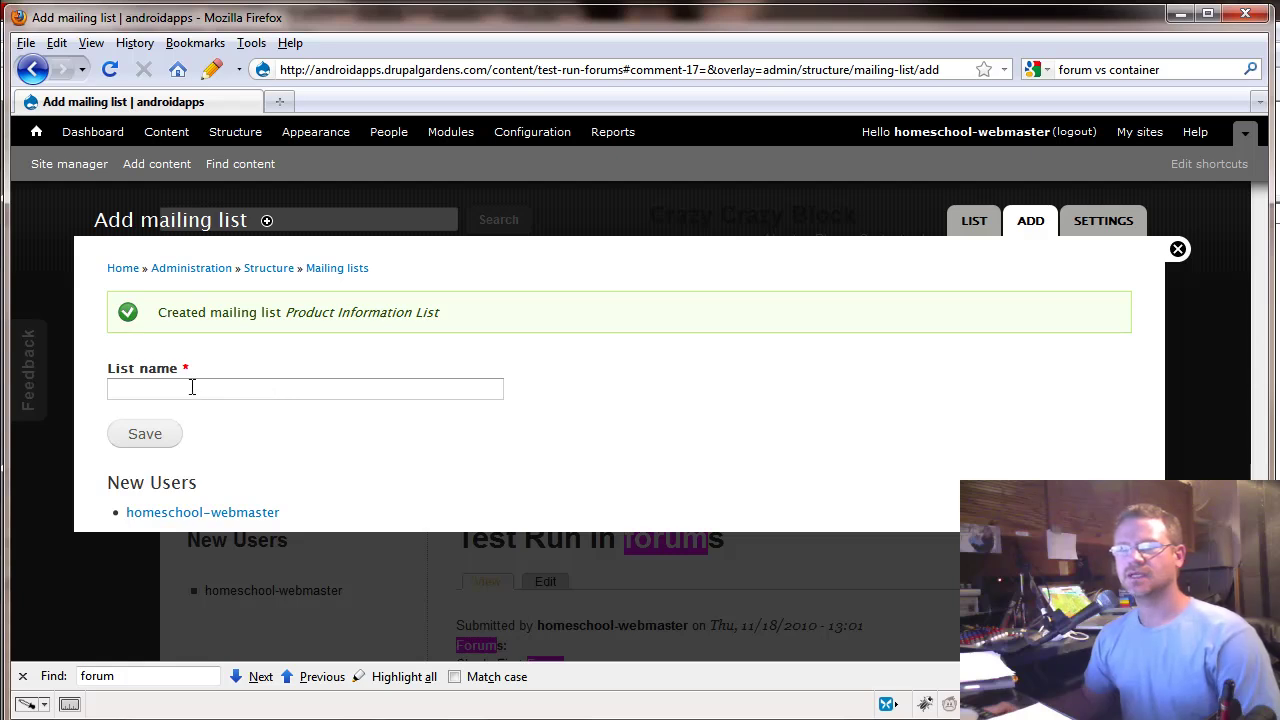
pyautogui.click(197, 391)
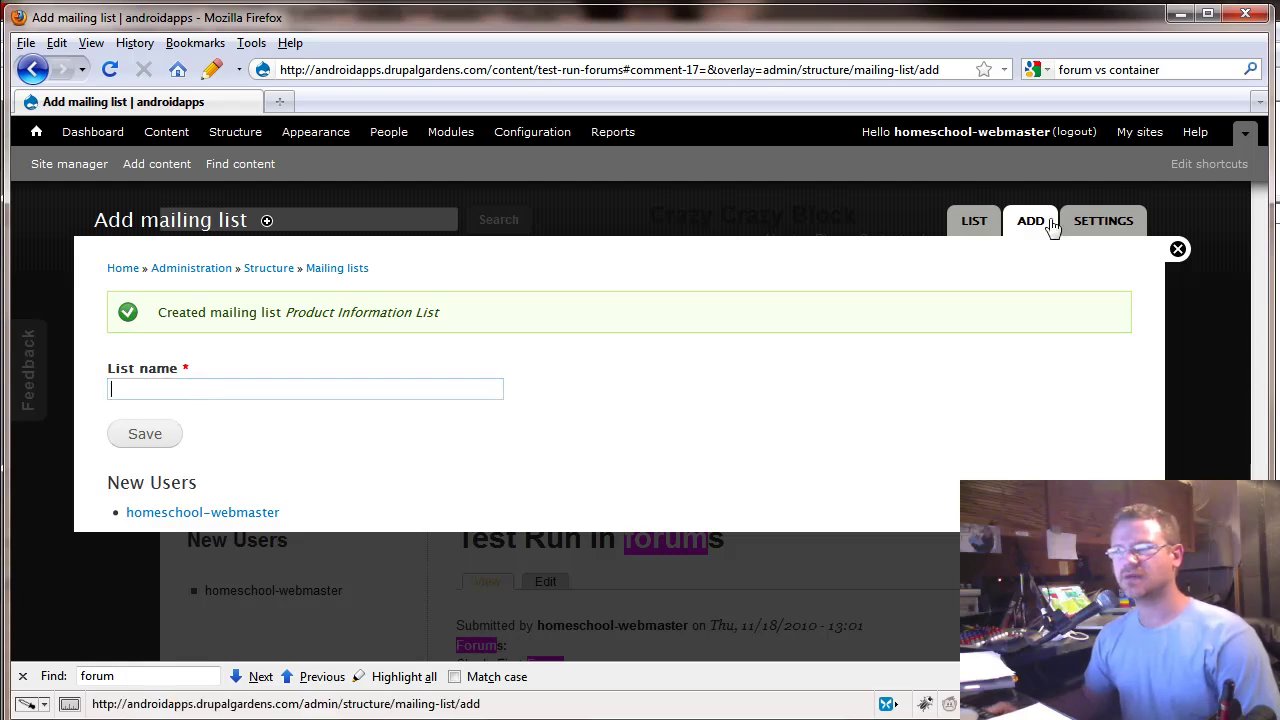
# Check the subscription message in mailing list Settings, then return to the overview listing both lists.
pyautogui.click(1090, 221)
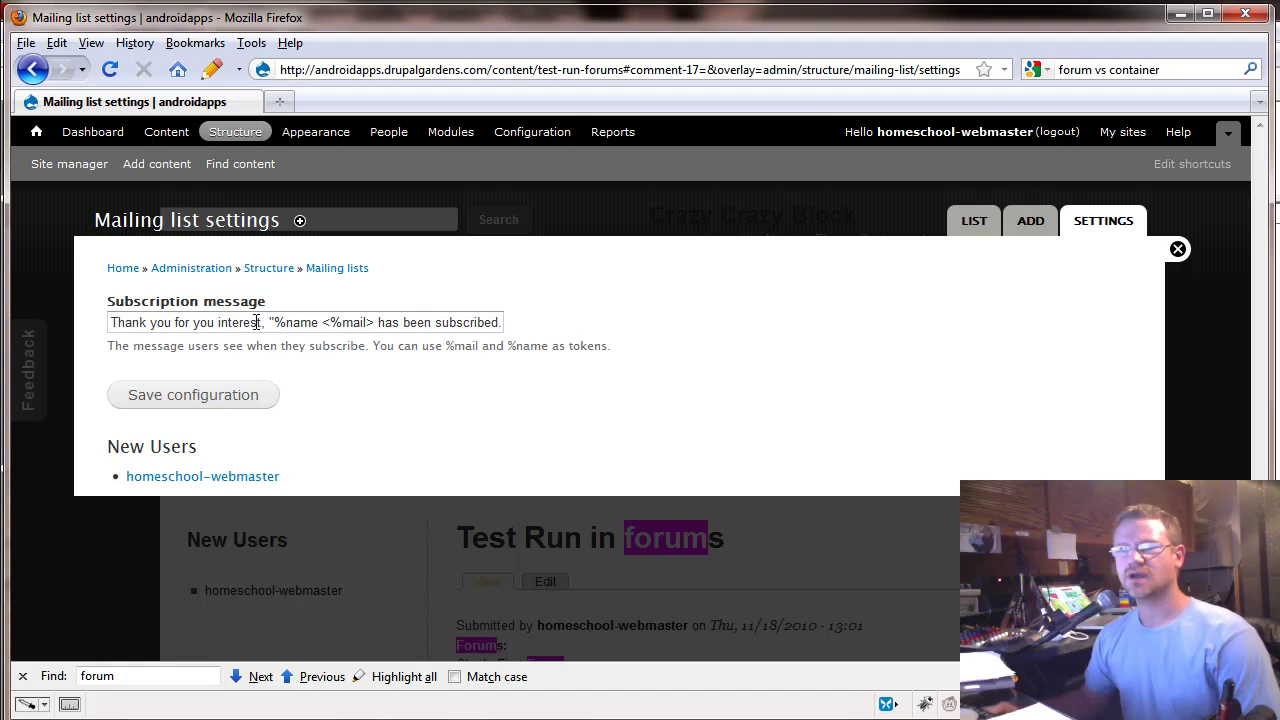
pyautogui.moveTo(275, 325); pyautogui.dragTo(517, 334)
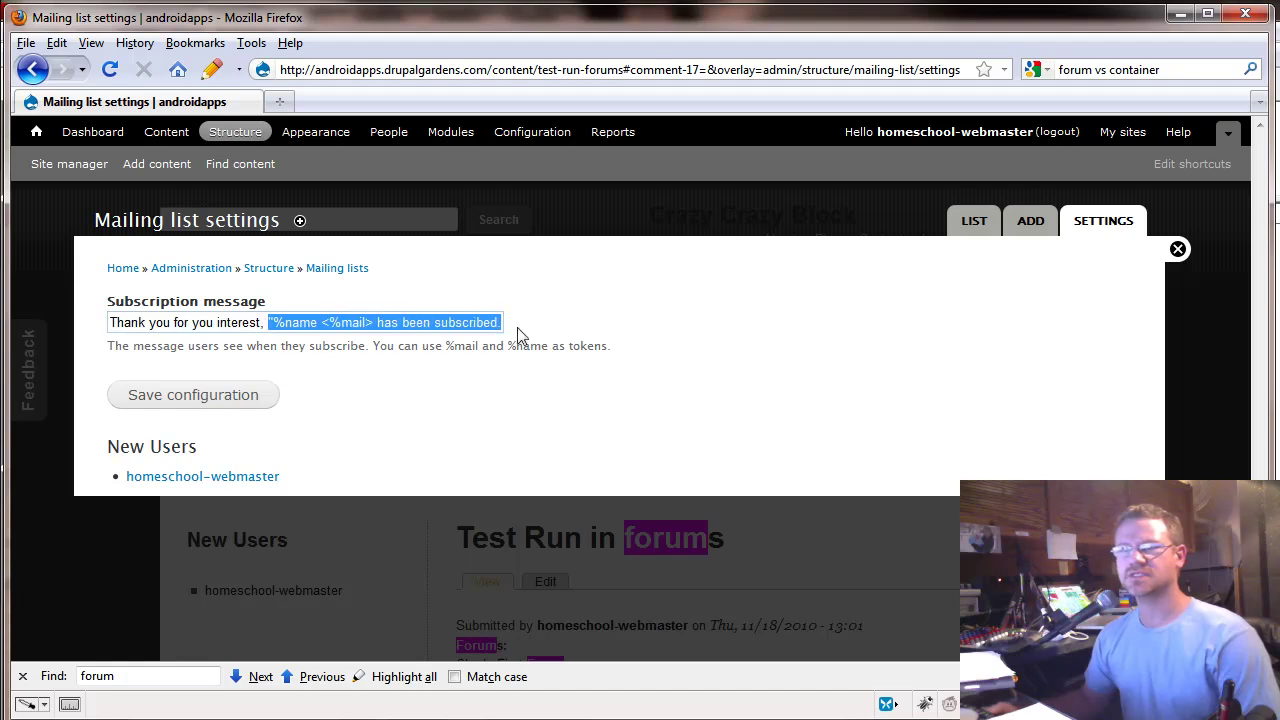
pyautogui.click(430, 322)
pyautogui.click(970, 226)
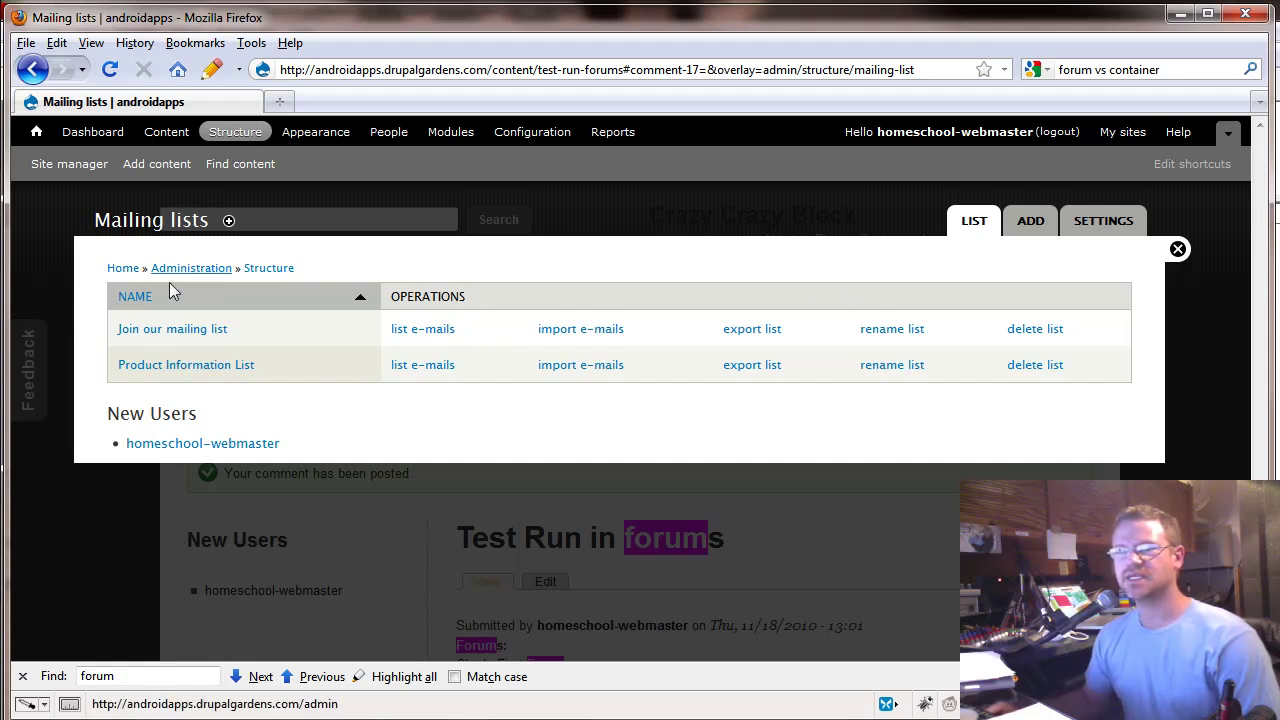
# Close the admin overlay, return to the androidapps home page and check its footer mailing-list form.
pyautogui.click(1179, 249)
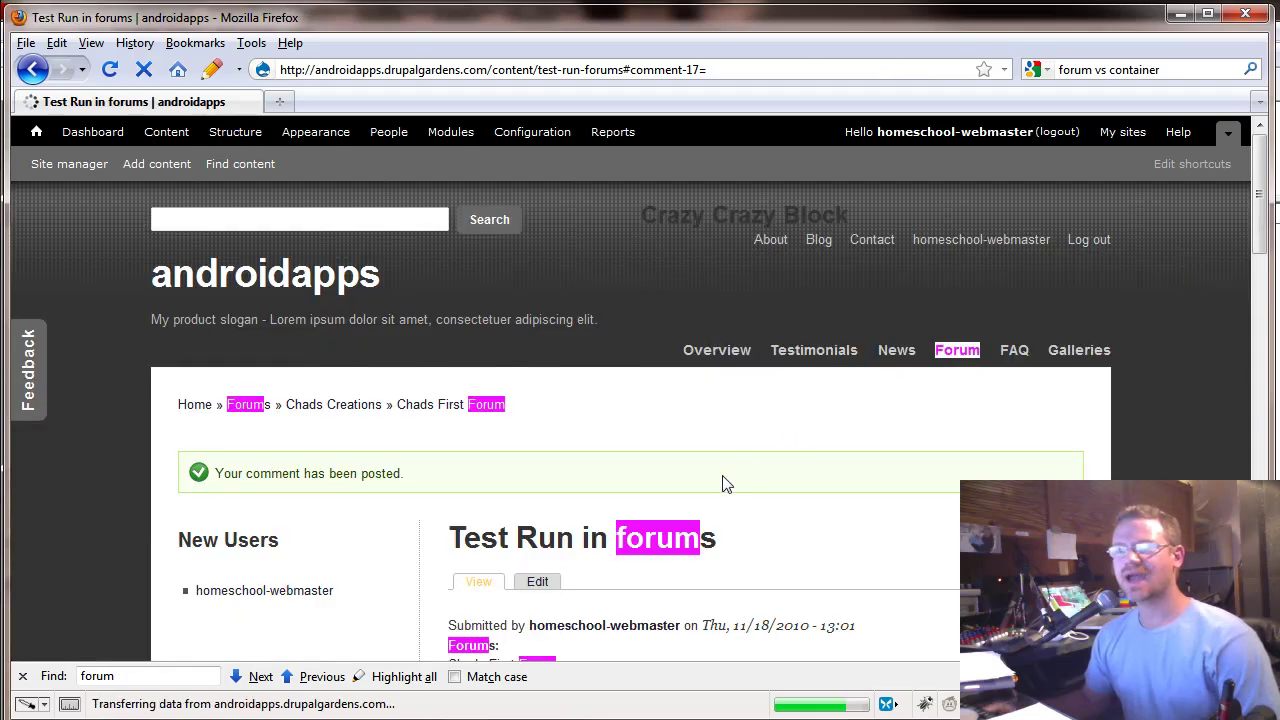
pyautogui.scroll(-5, 725, 484)
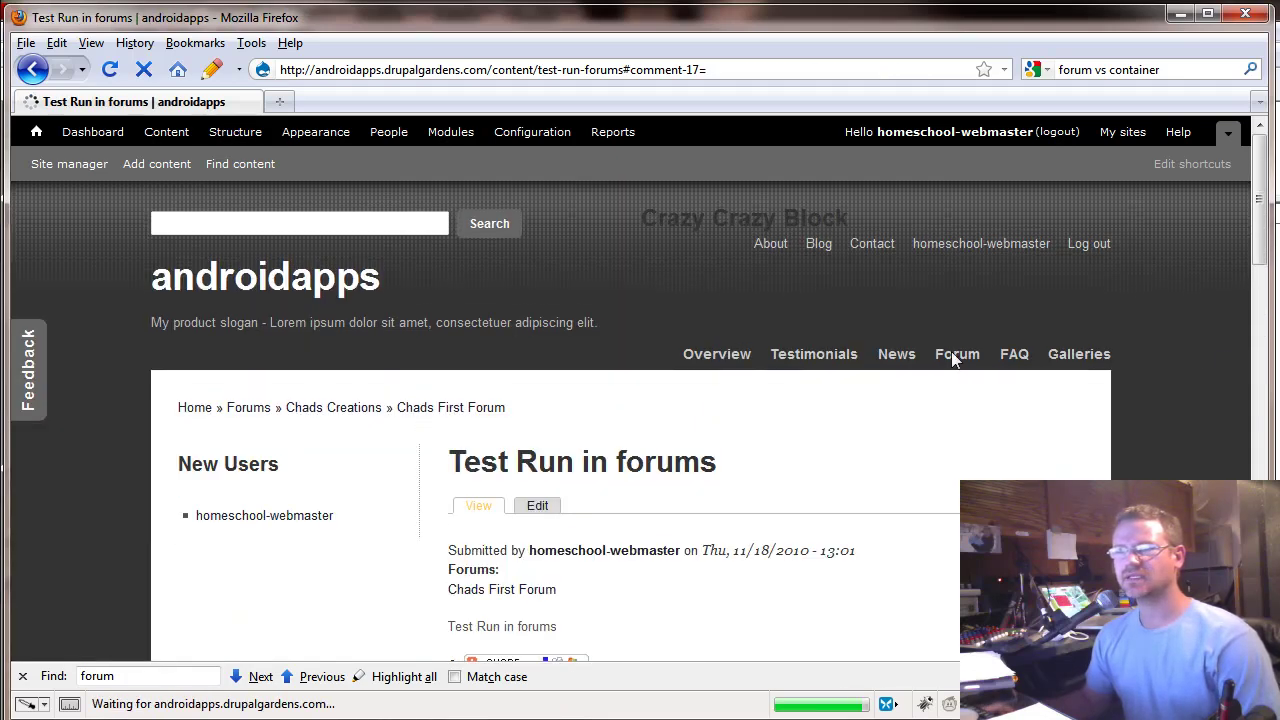
pyautogui.click(238, 278)
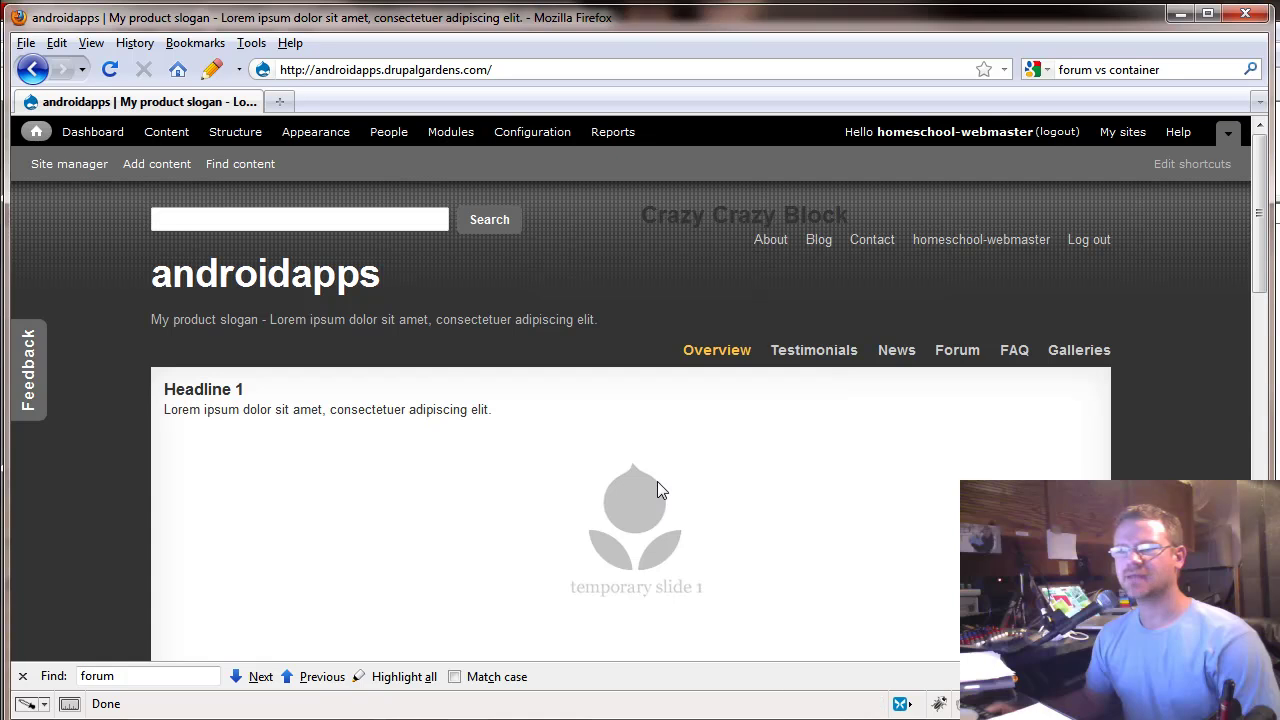
pyautogui.scroll(-15, 657, 490)
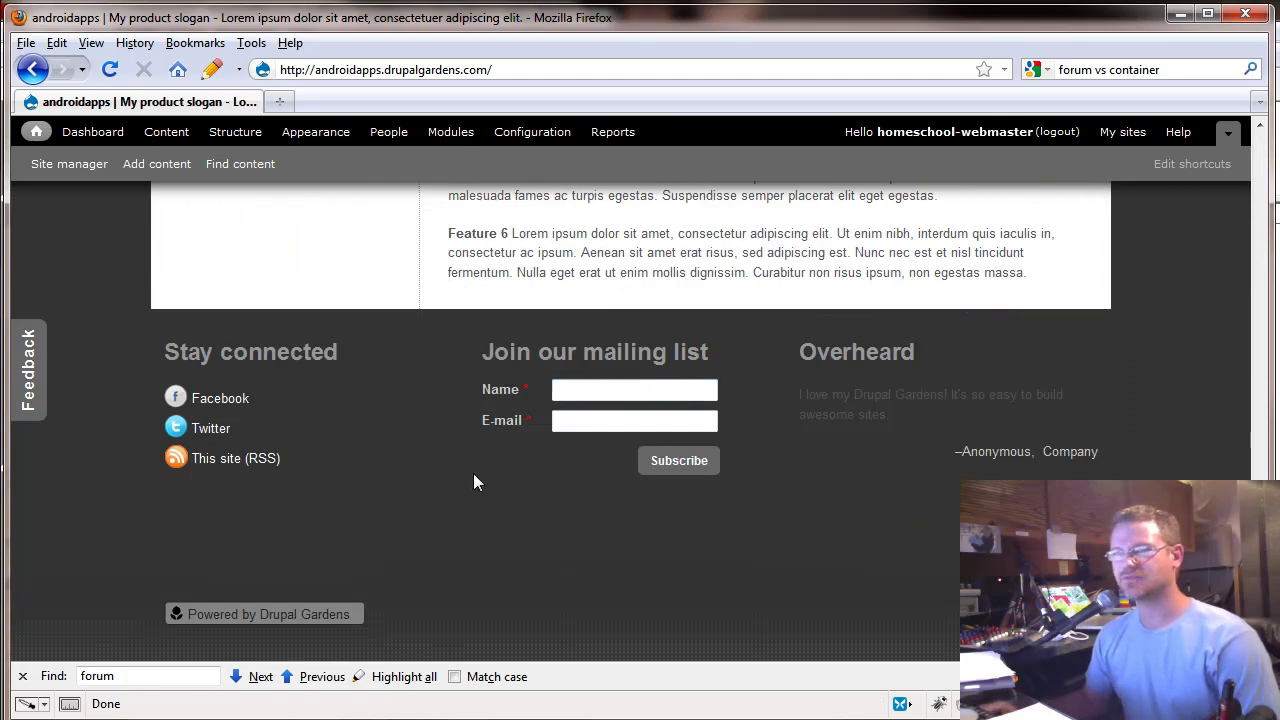
pyautogui.scroll(15, 474, 478)
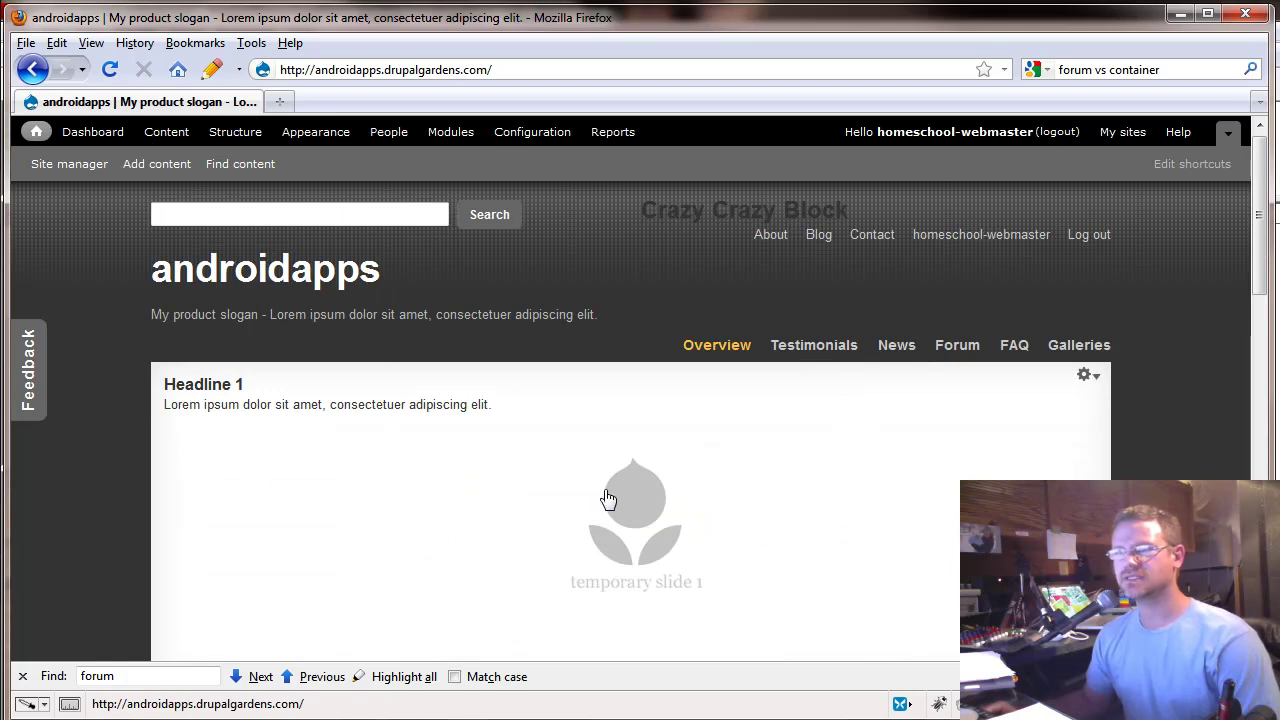
pyautogui.scroll(-4, 606, 500)
pyautogui.scroll(4, 563, 471)
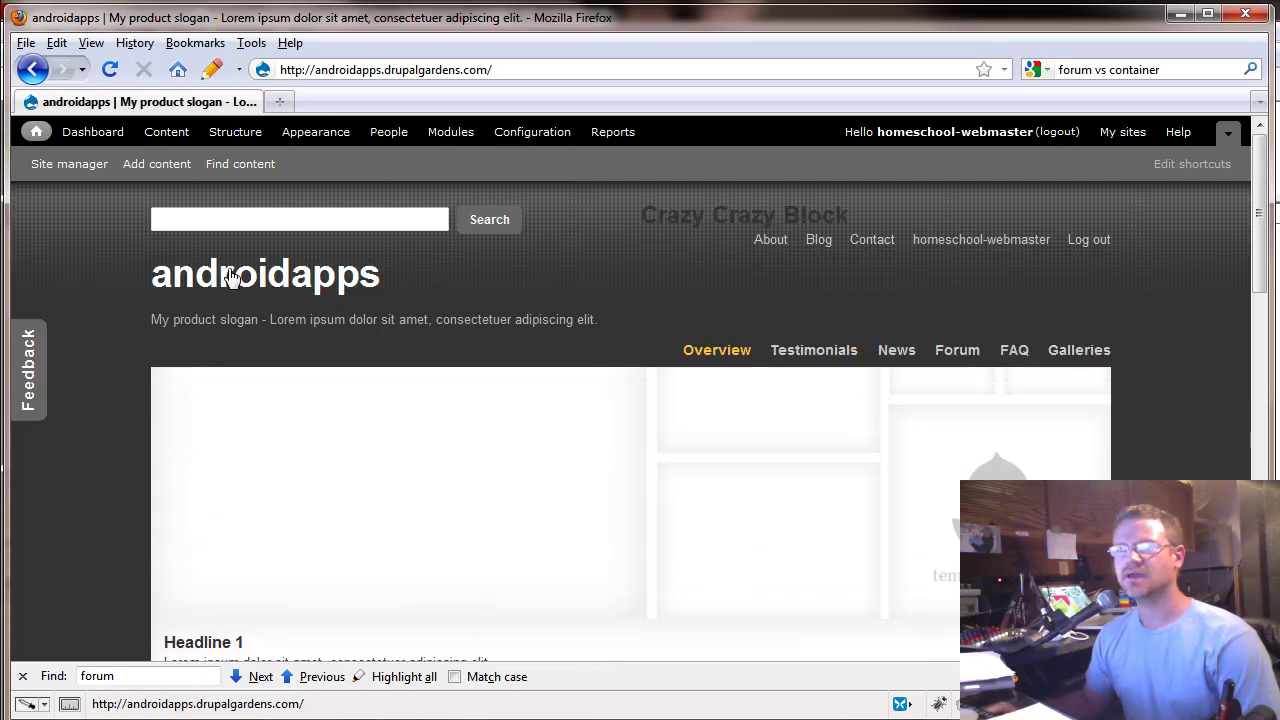
pyautogui.scroll(-15, 557, 467)
pyautogui.scroll(15, 530, 380)
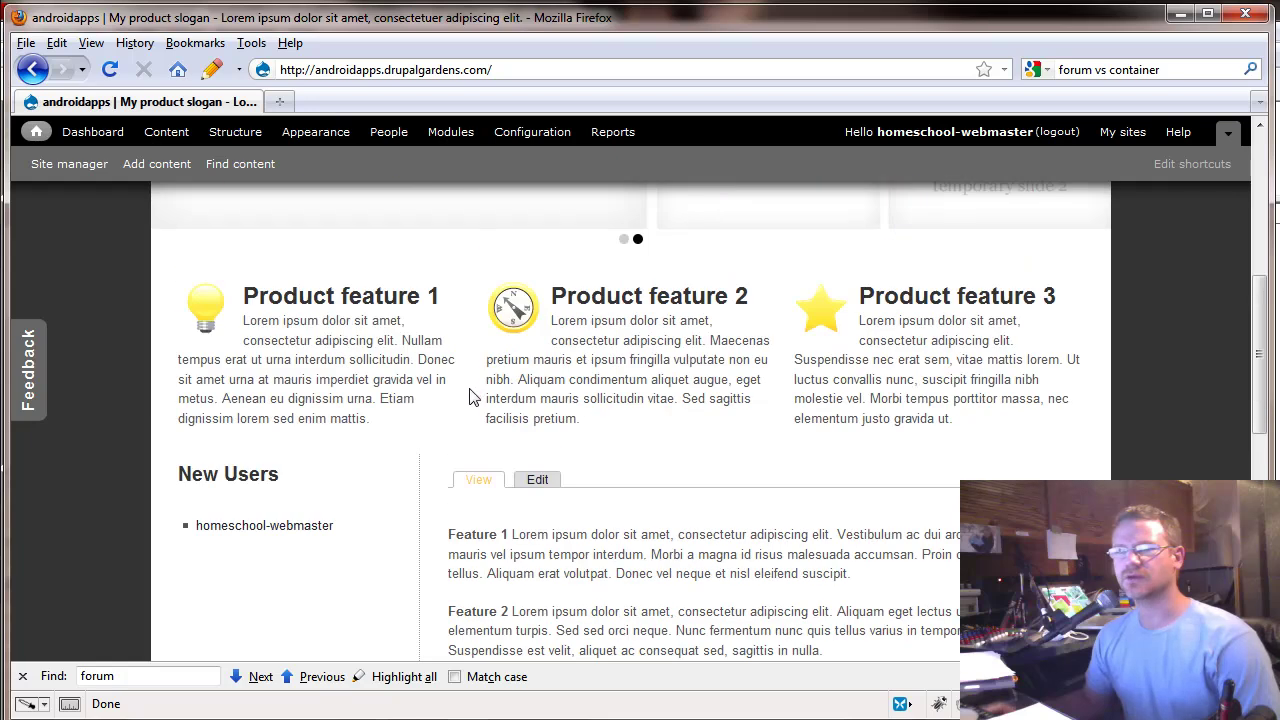
# Open Structure > Blocks and find 'mail' on the page with Highlight all.
pyautogui.click(230, 134)
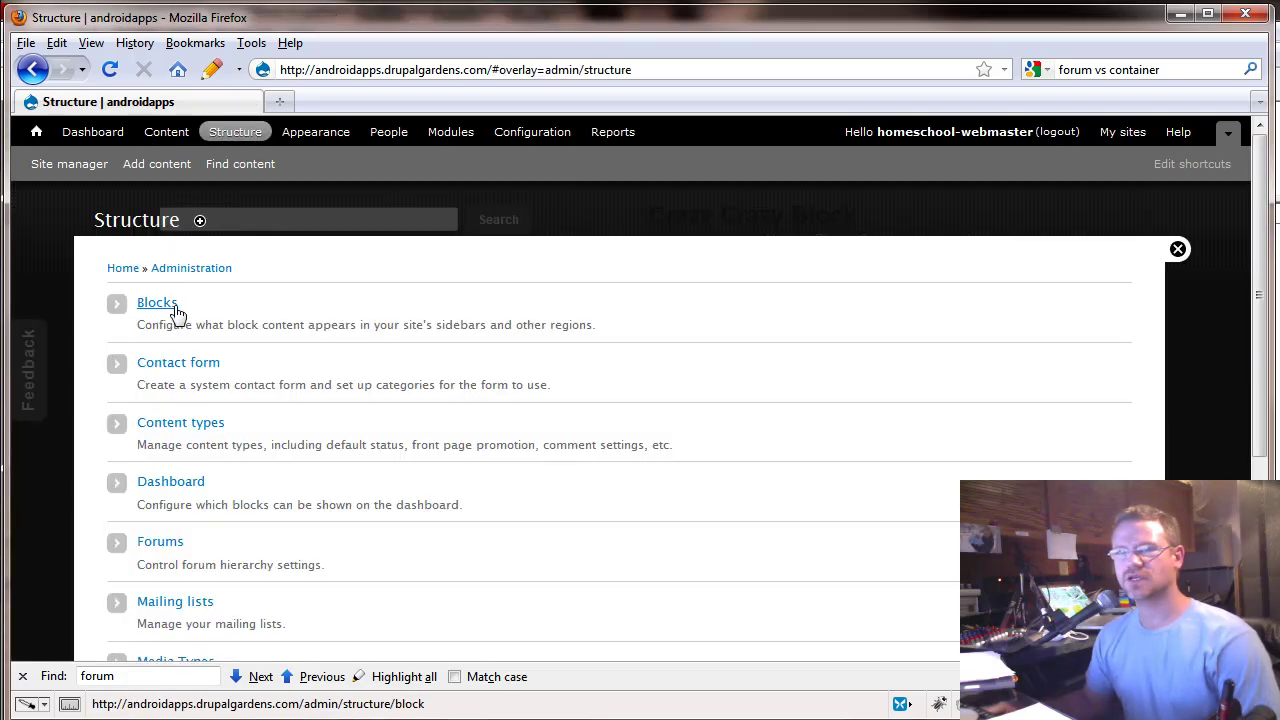
pyautogui.click(168, 308)
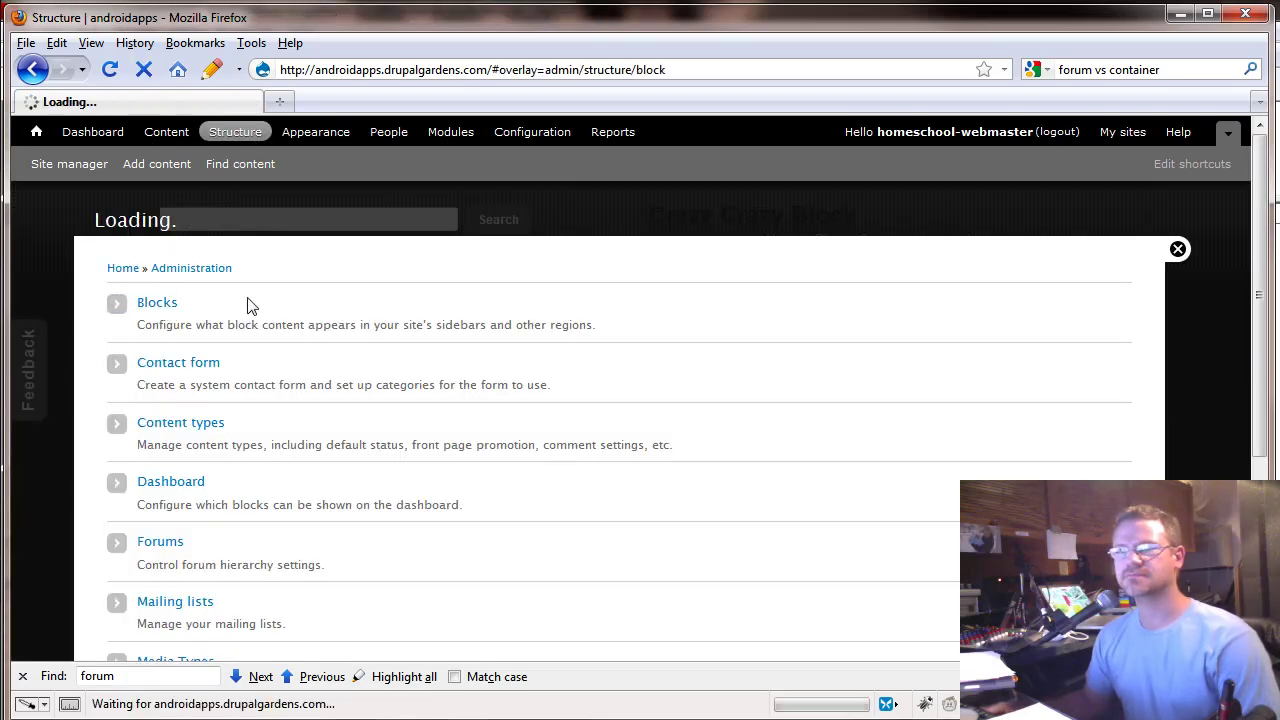
pyautogui.scroll(-5, 330, 520)
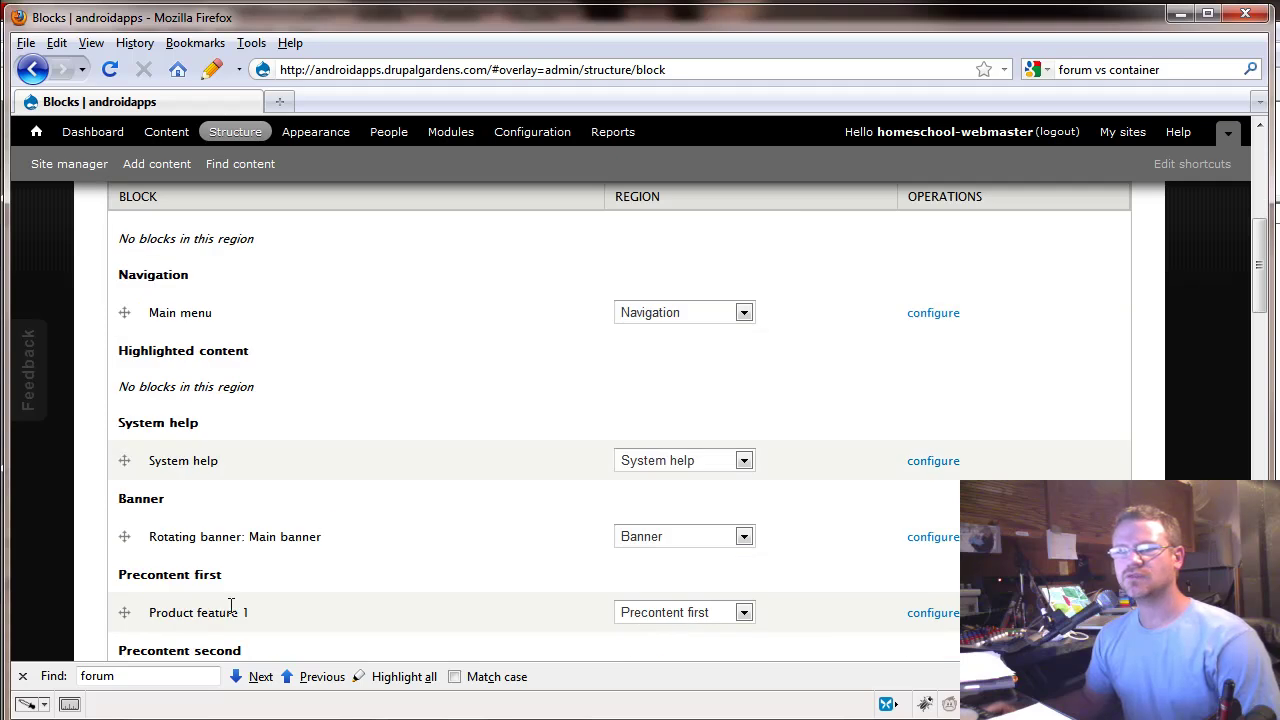
pyautogui.hotkey('ctrl', 'f')
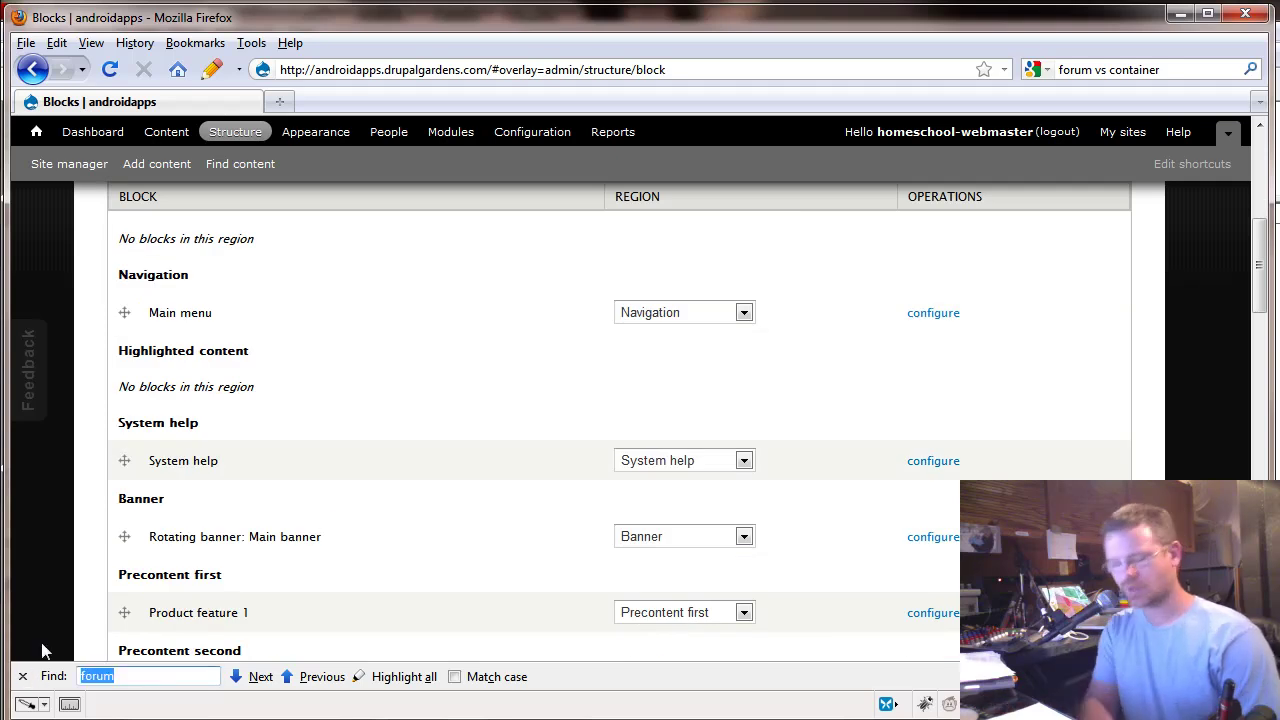
pyautogui.write('mail')
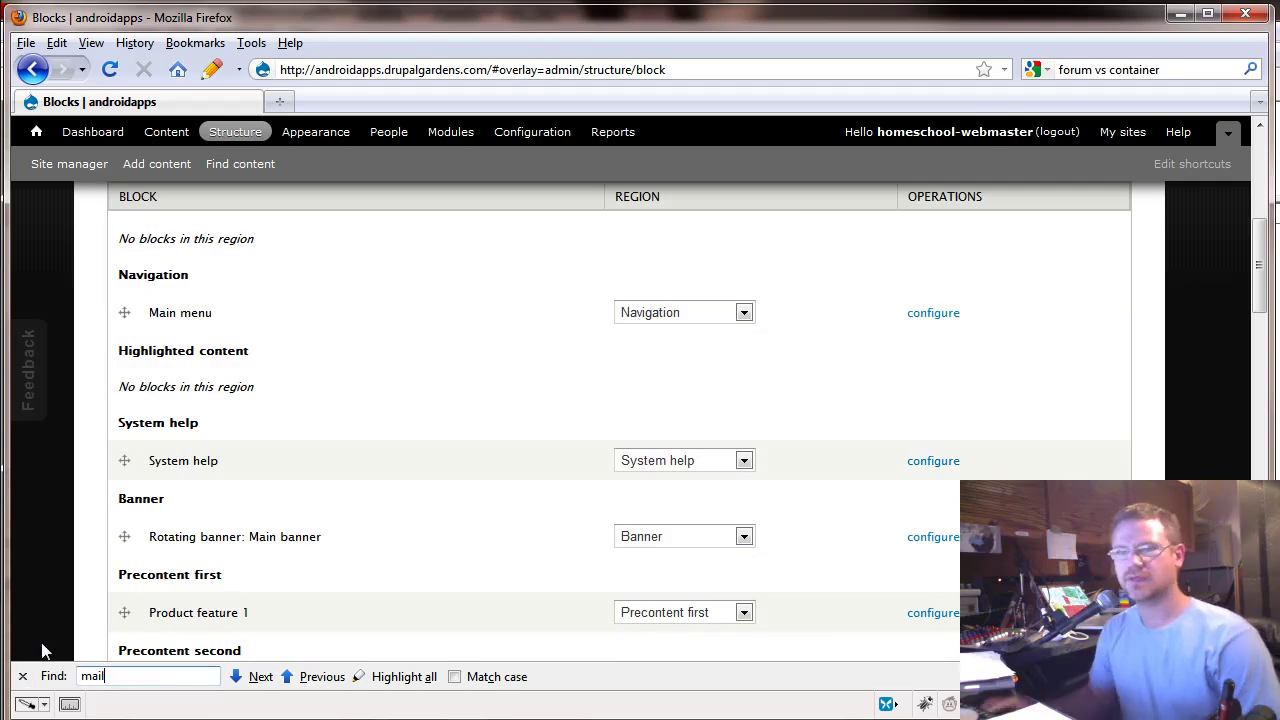
pyautogui.click(378, 676)
# Scroll to Disabled and confirm the Mailing list: Product Information List block has no region.
pyautogui.scroll(-10, 397, 569)
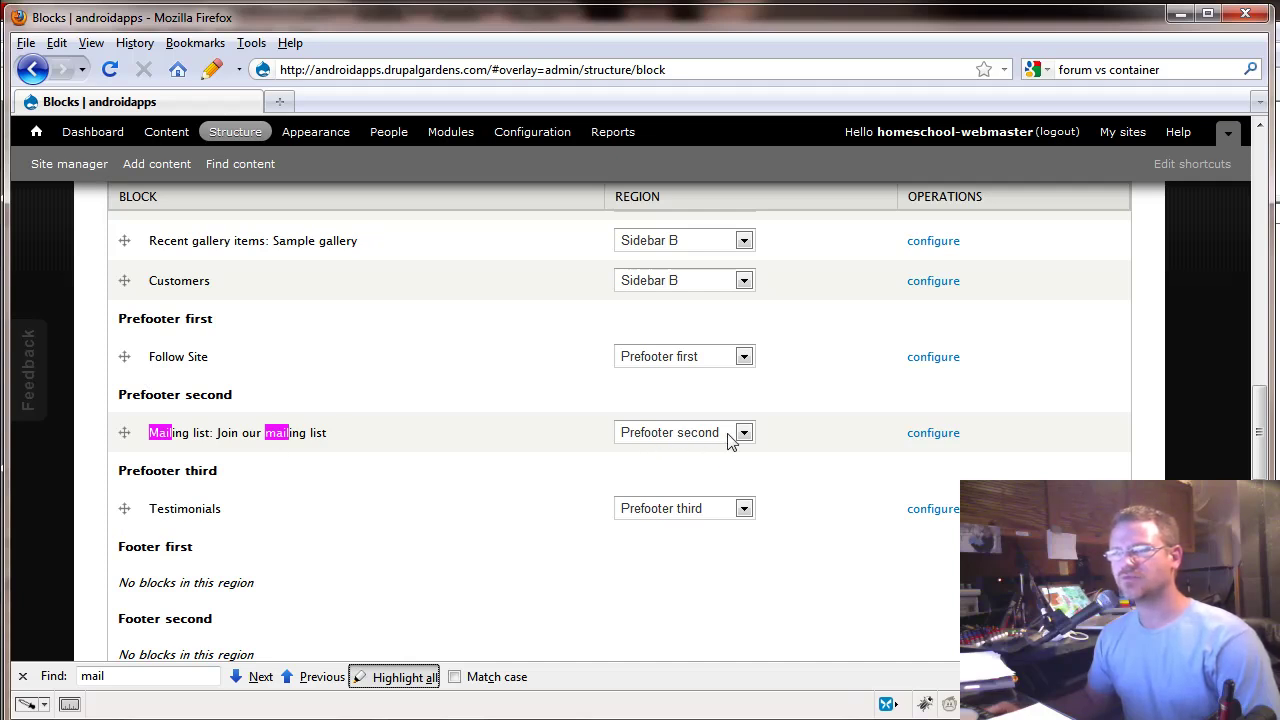
pyautogui.scroll(-5, 425, 567)
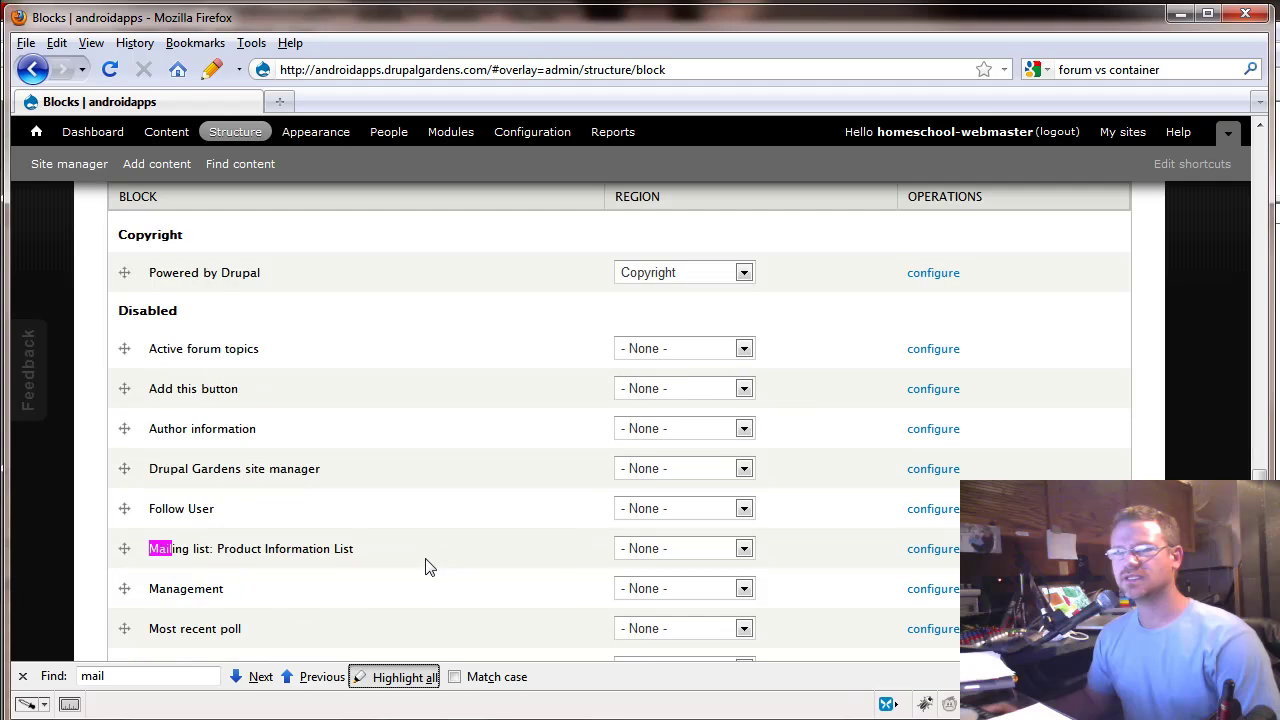
pyautogui.scroll(-1, 293, 580)
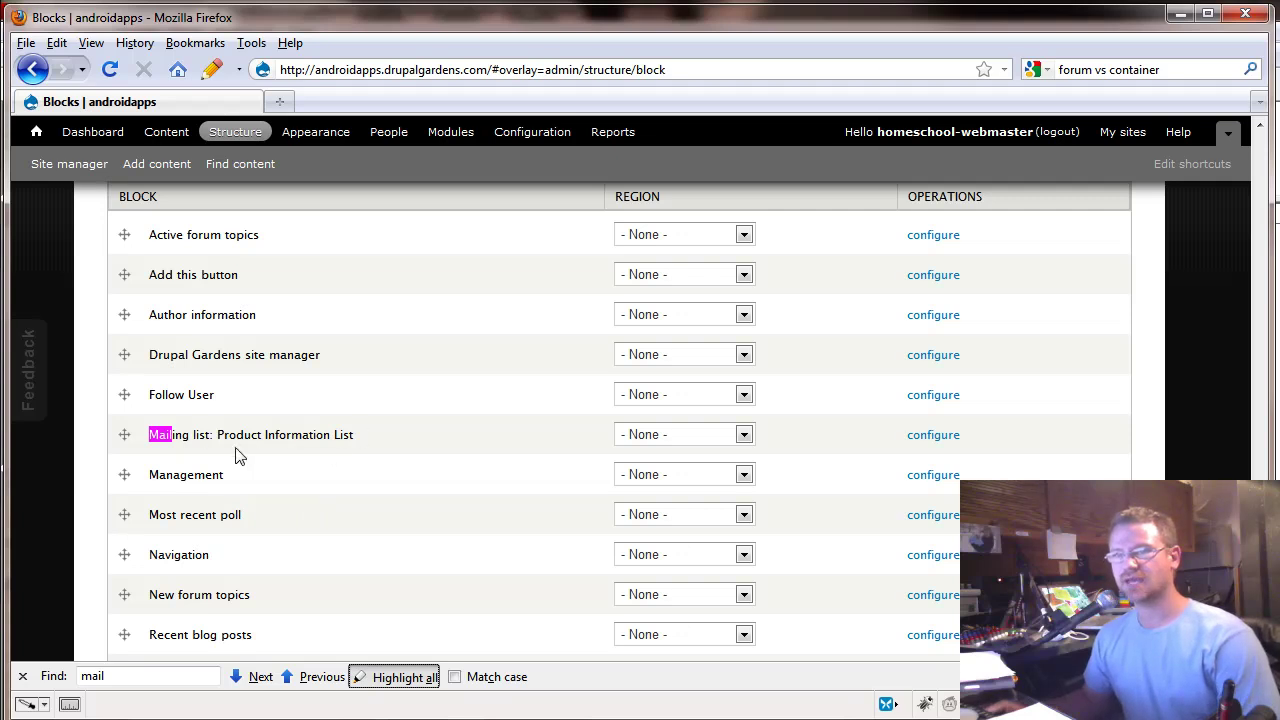
pyautogui.click(679, 436)
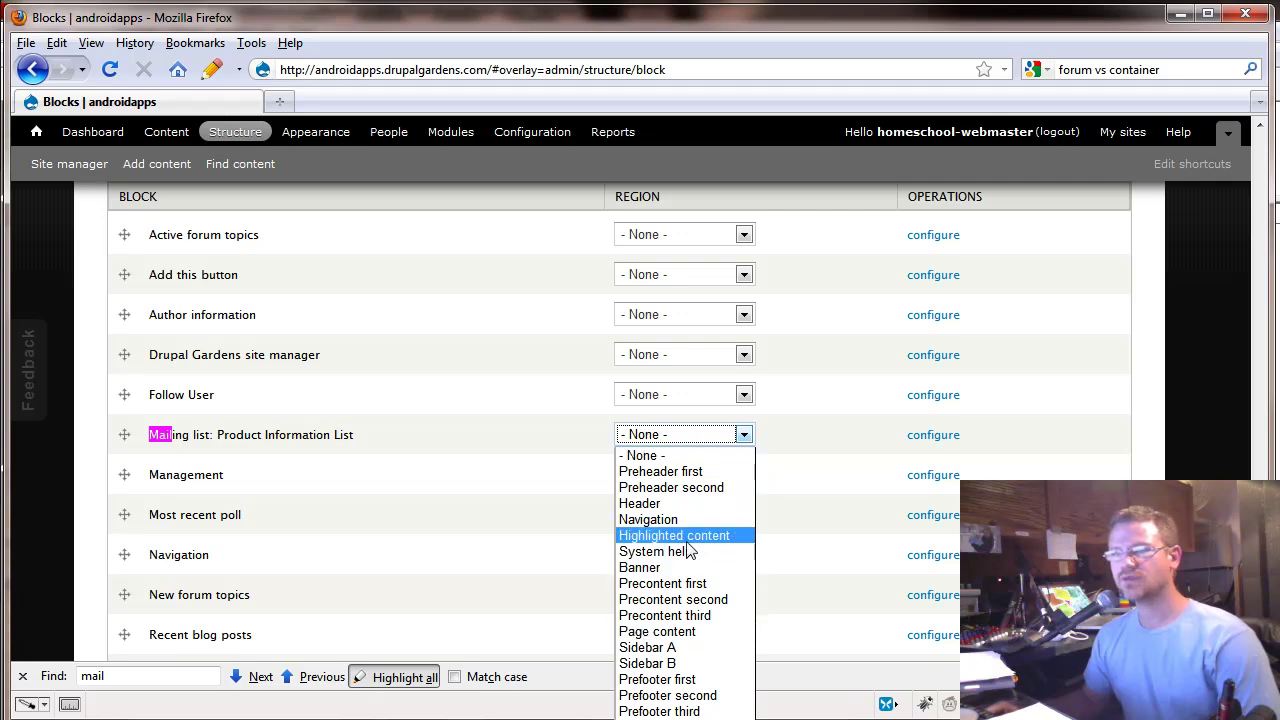
pyautogui.click(797, 474)
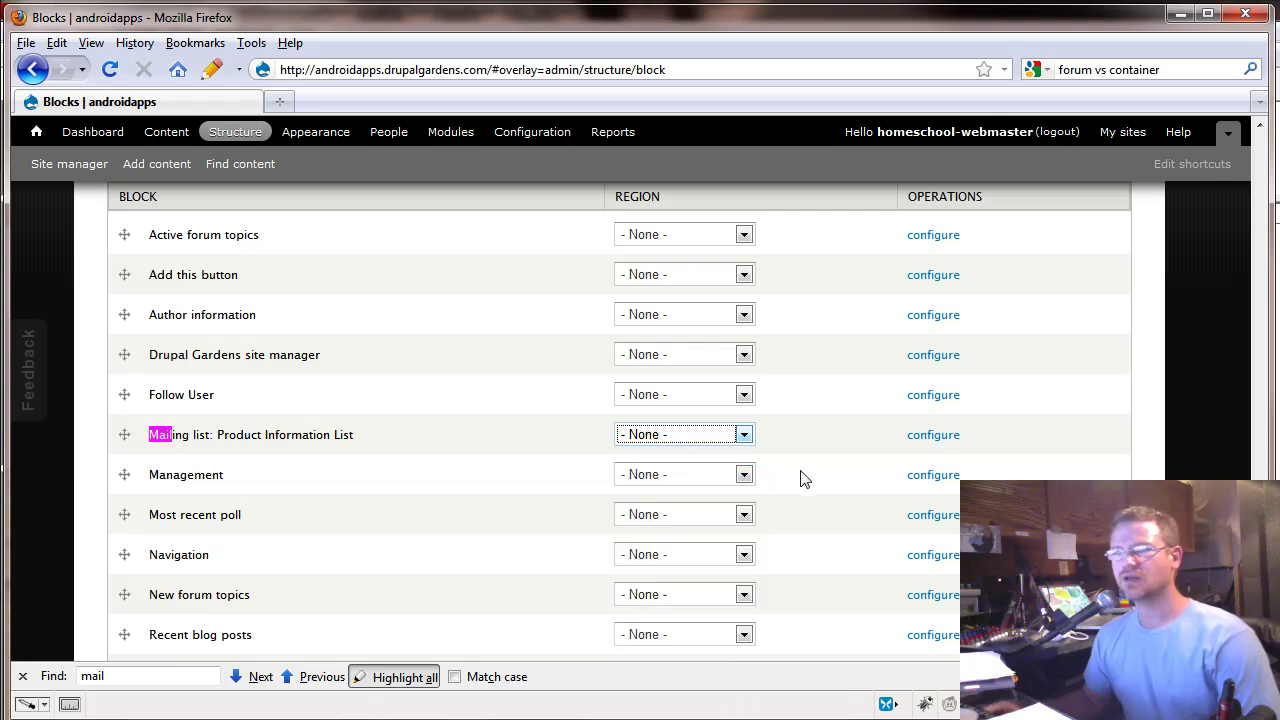
pyautogui.scroll(10, 750, 505)
pyautogui.scroll(10, 750, 505)
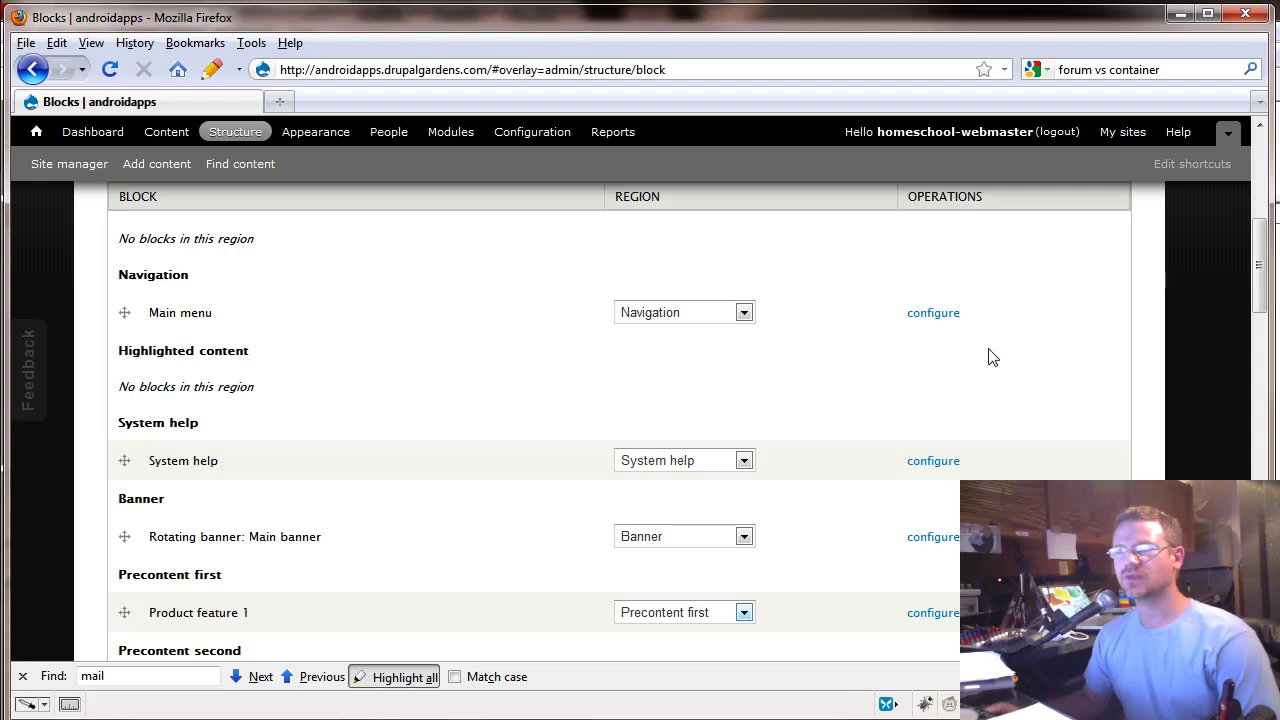
pyautogui.scroll(-10, 660, 536)
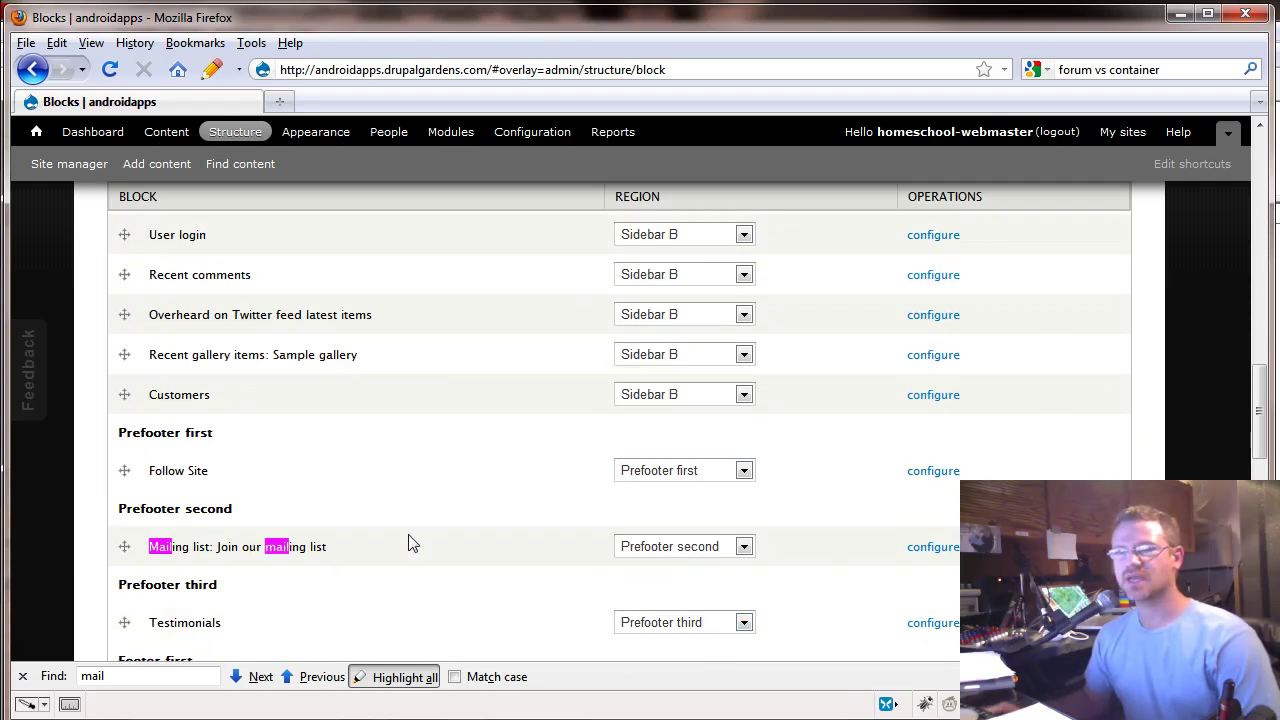
pyautogui.scroll(-10, 408, 544)
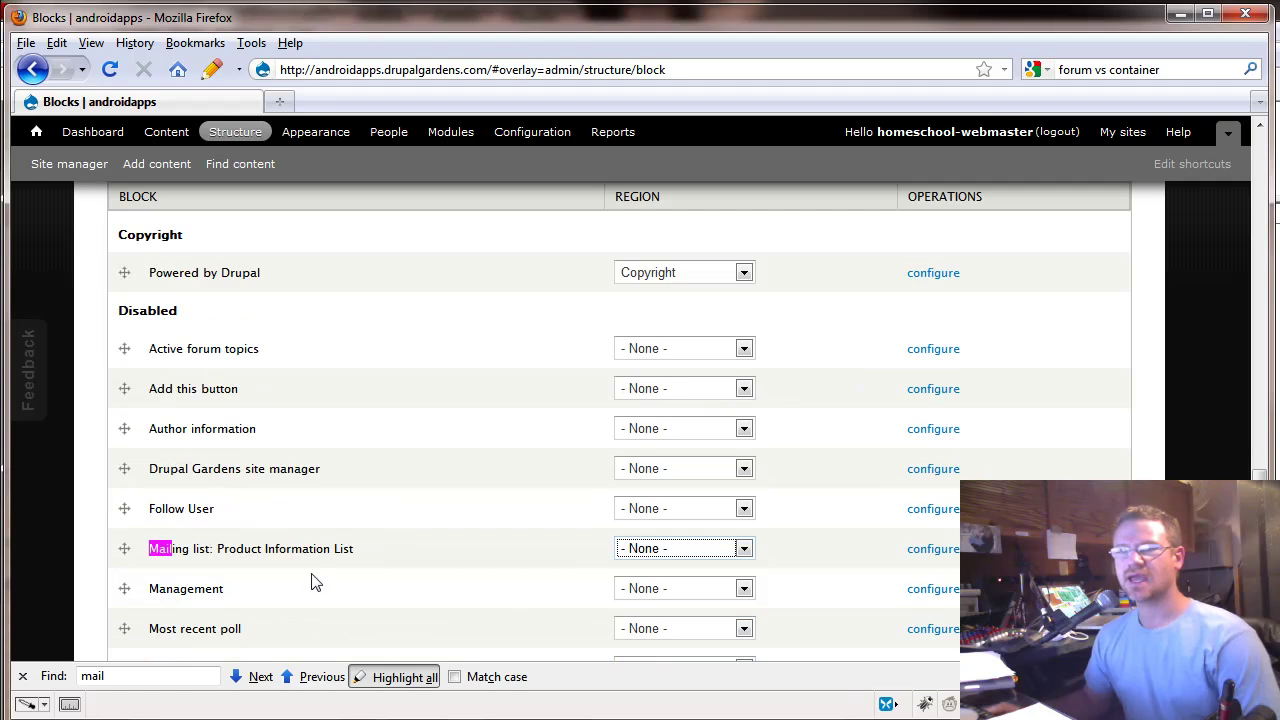
pyautogui.scroll(-2, 320, 582)
pyautogui.scroll(6, 320, 582)
pyautogui.scroll(-8, 320, 582)
pyautogui.scroll(-3, 320, 582)
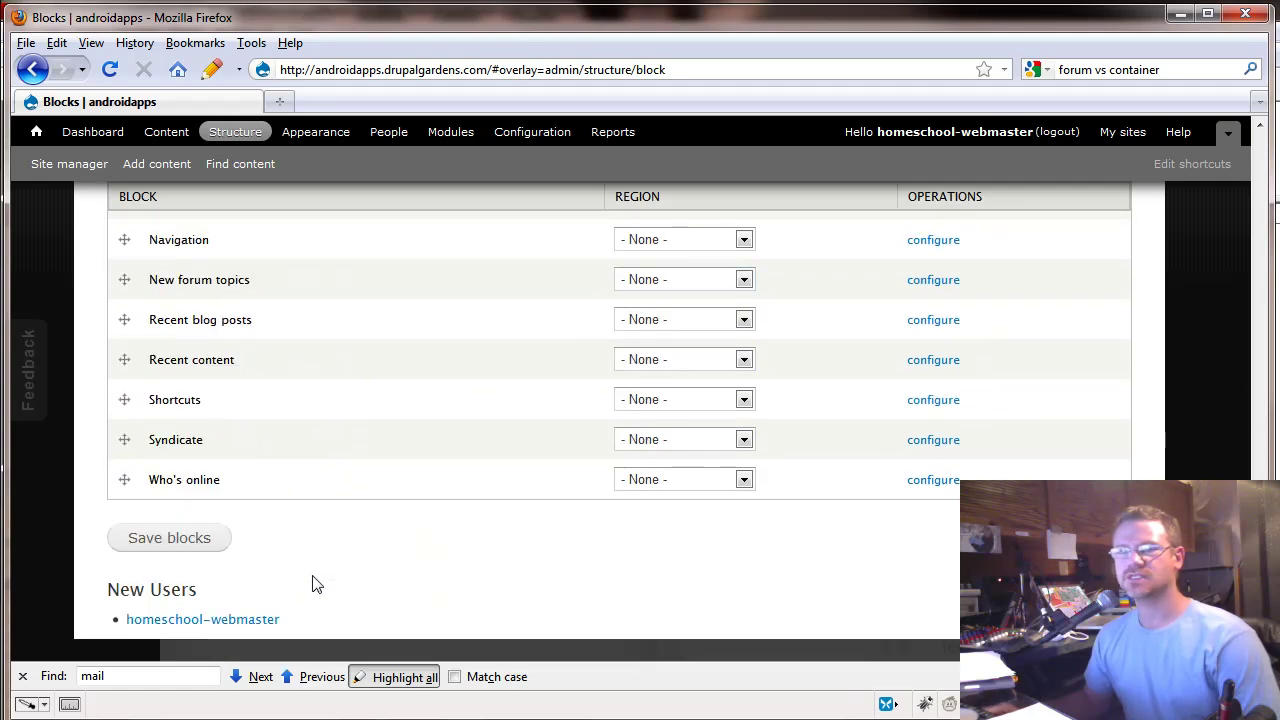
pyautogui.scroll(15, 318, 580)
pyautogui.scroll(8, 316, 579)
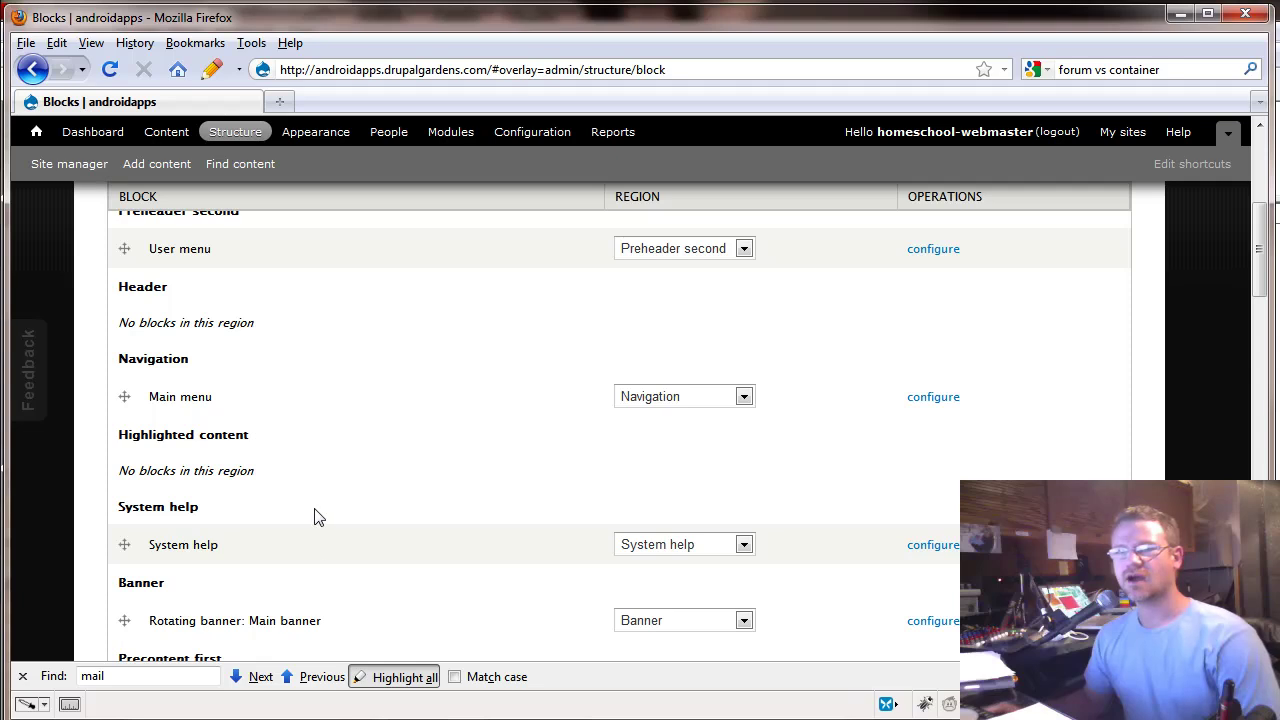